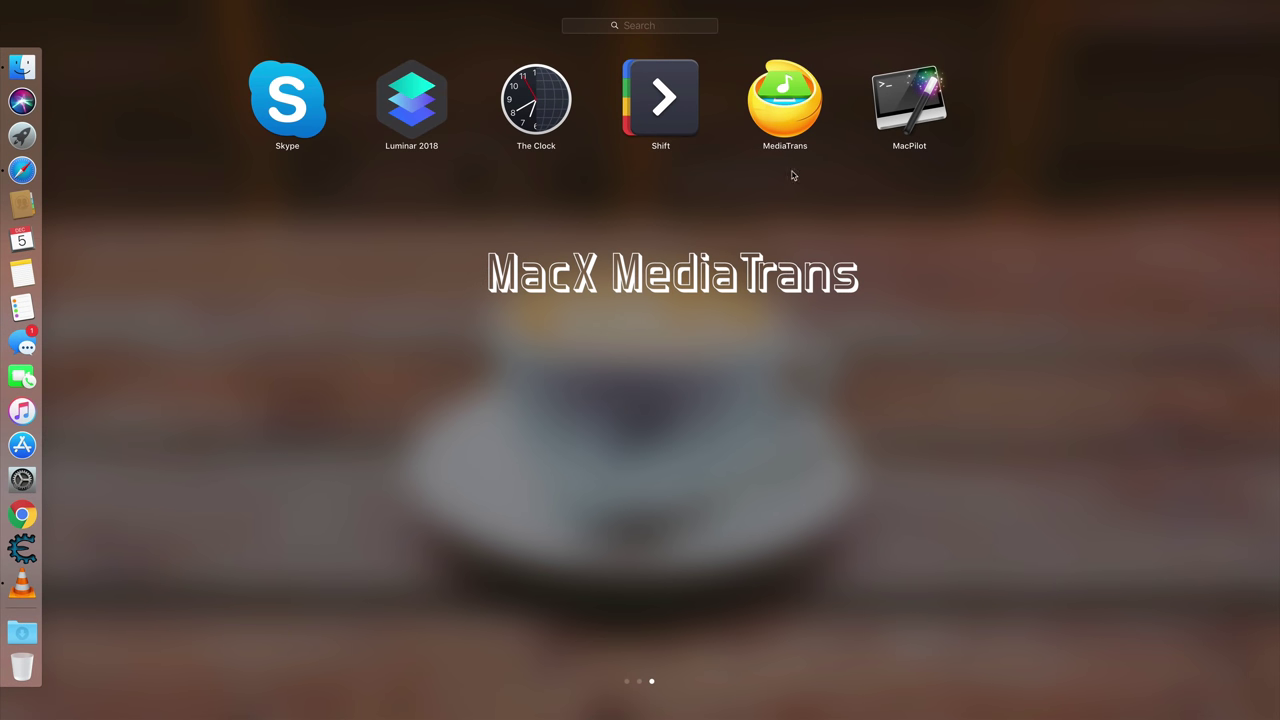
Launch MediaTrans from Launchpad to reach the main menu for the connected iPhone 6S
click(790, 112)
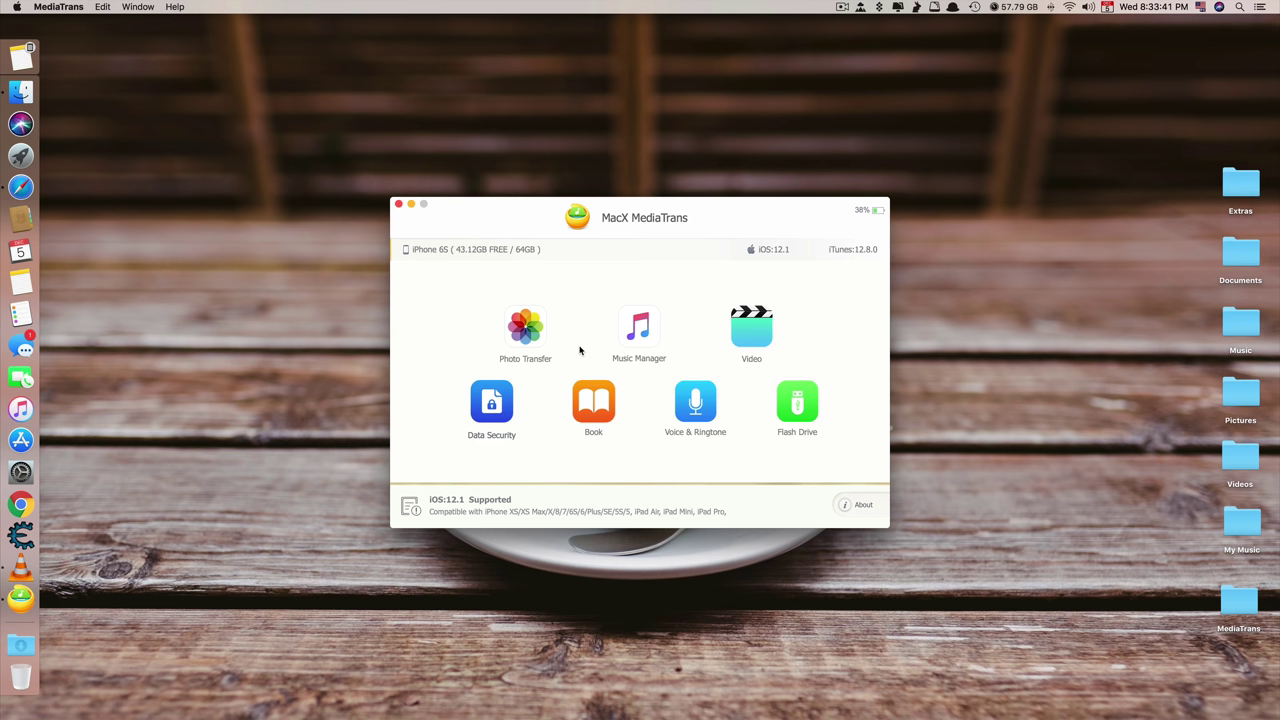
Export all seven Camera Roll photos unencrypted to the Photo folder as IMG_1–IMG_7
click(521, 340)
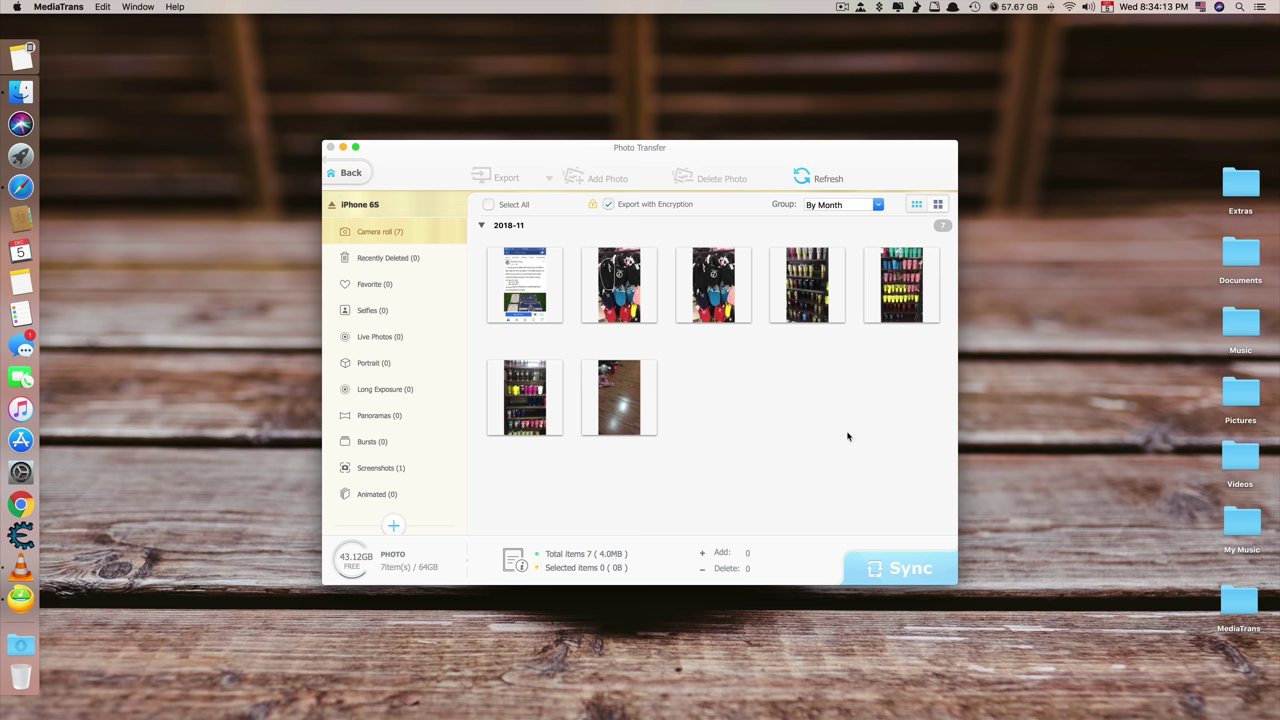
key(super+a)
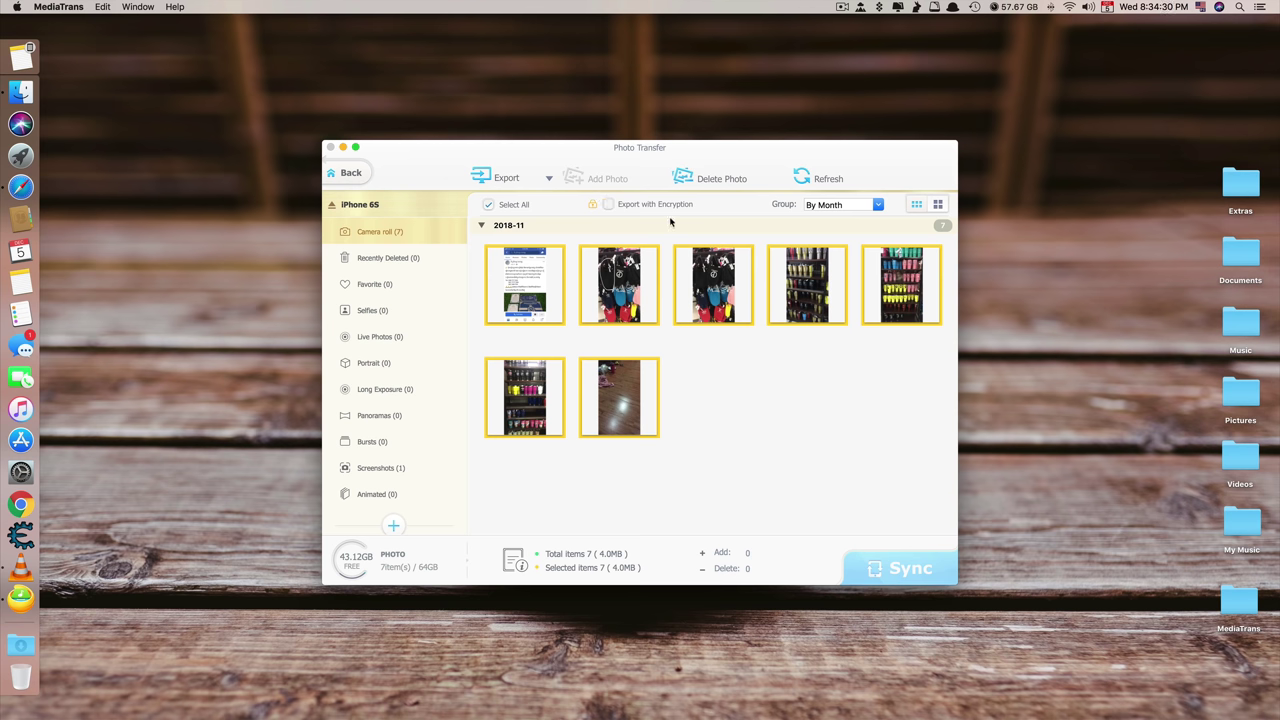
click(505, 177)
key(super+a)
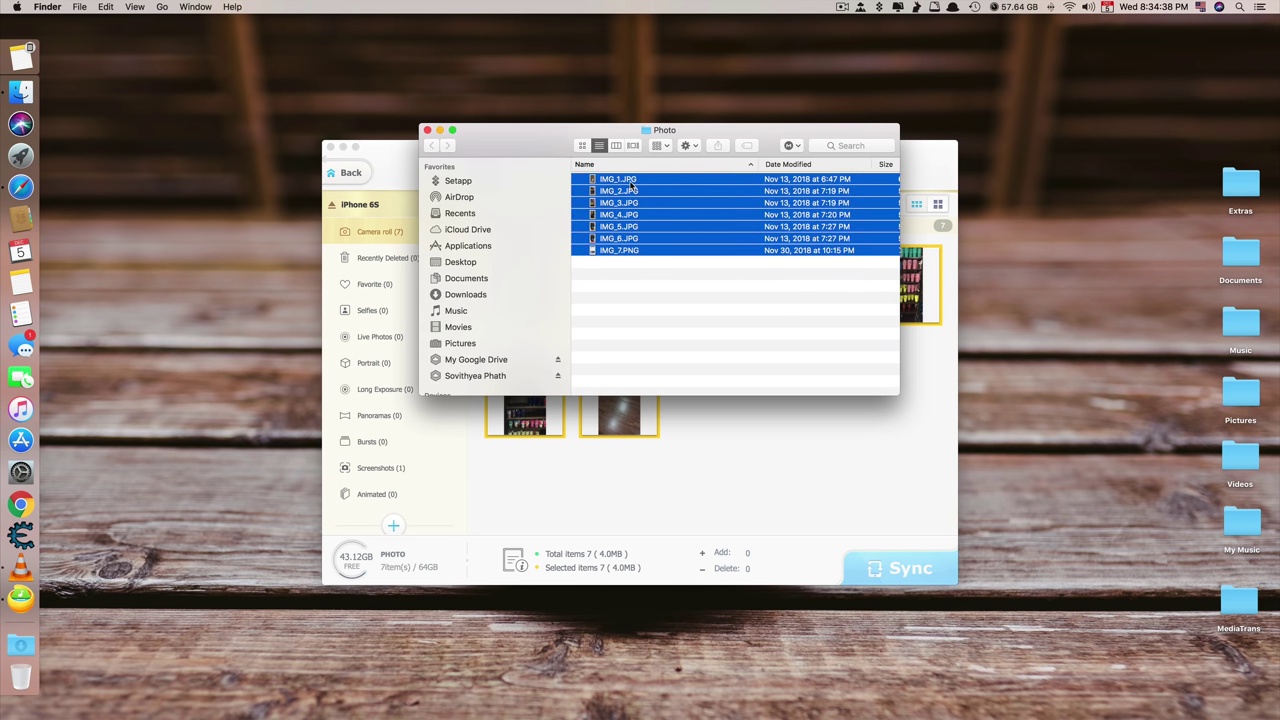
key(super+w)
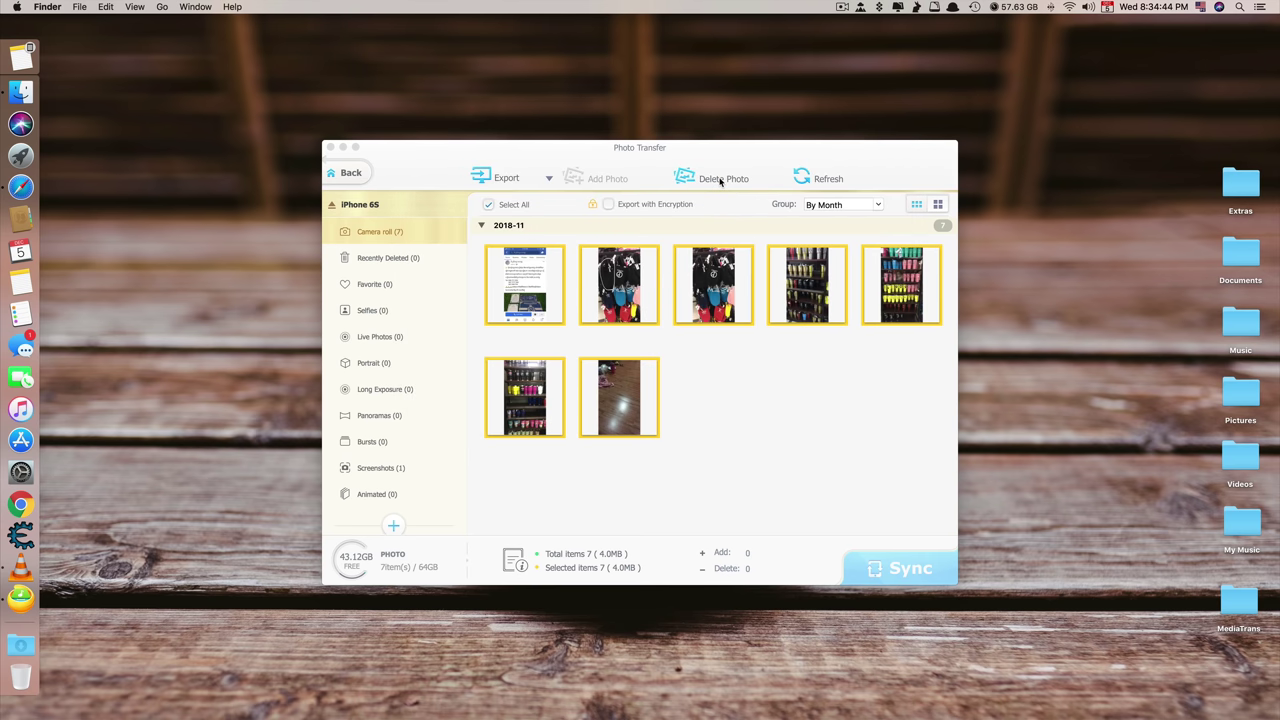
click(420, 272)
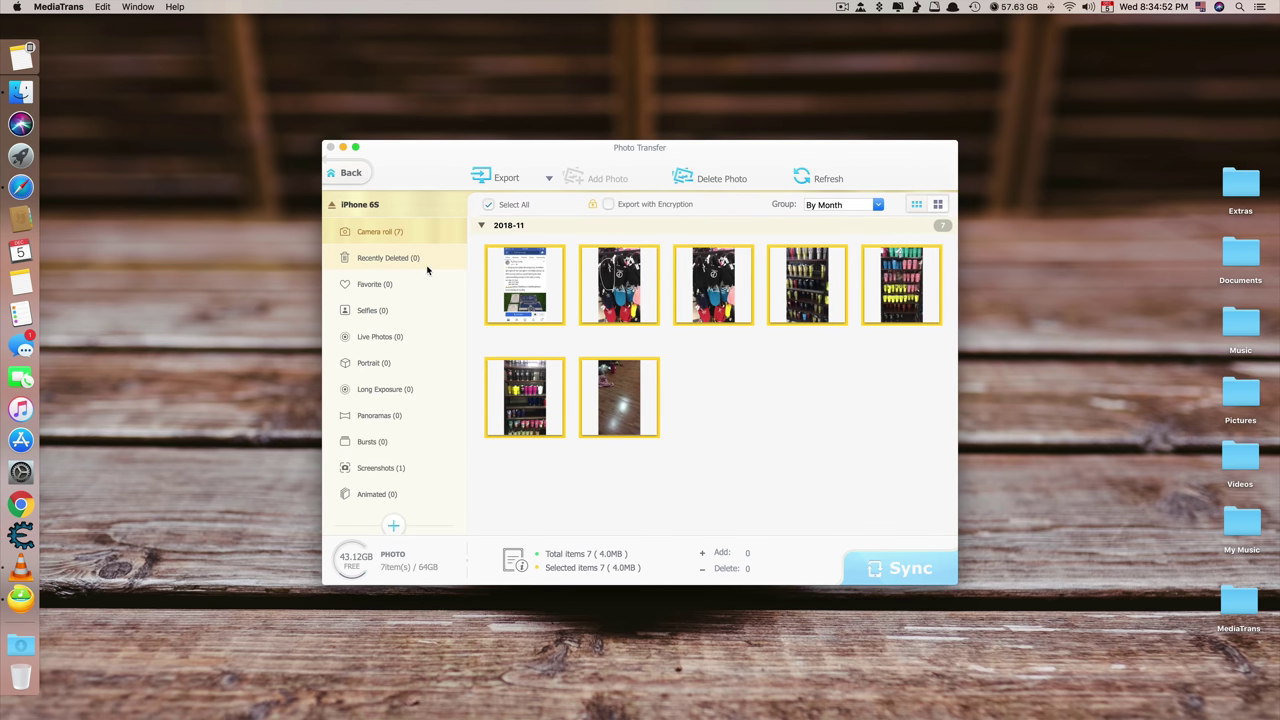
Deselect the photos and add a new photo album named 'Tested'
click(713, 421)
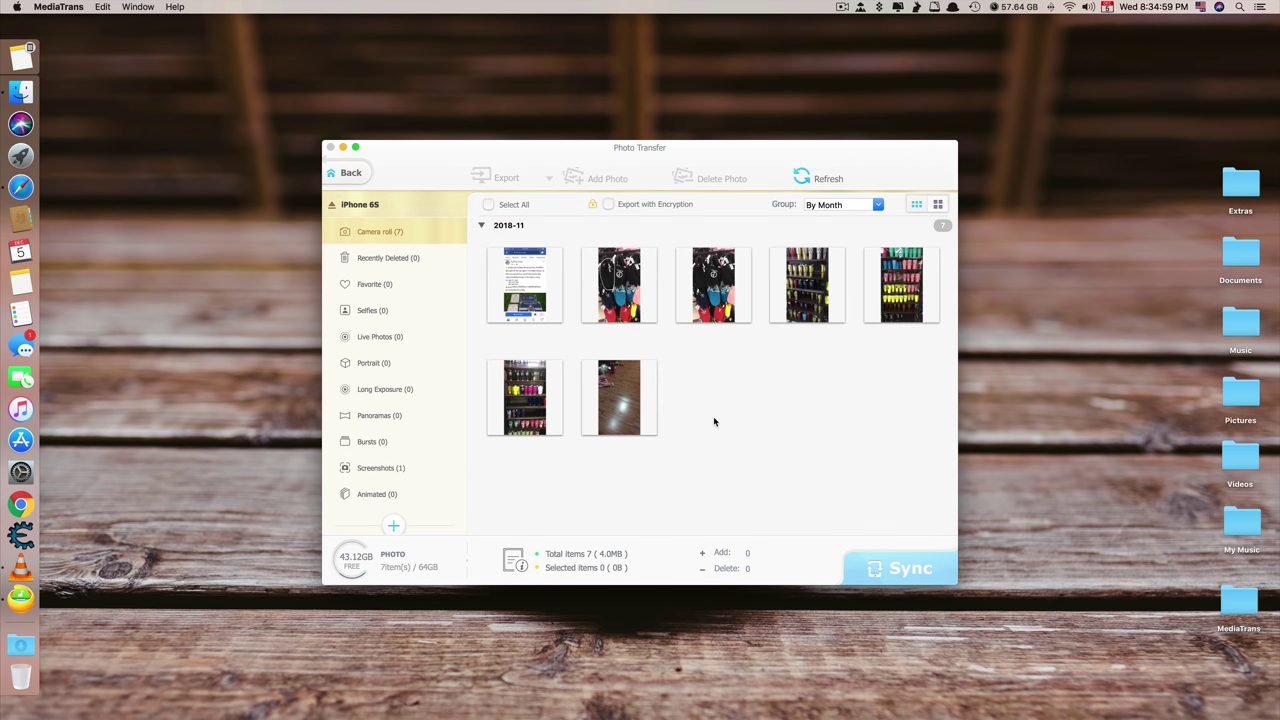
click(397, 524)
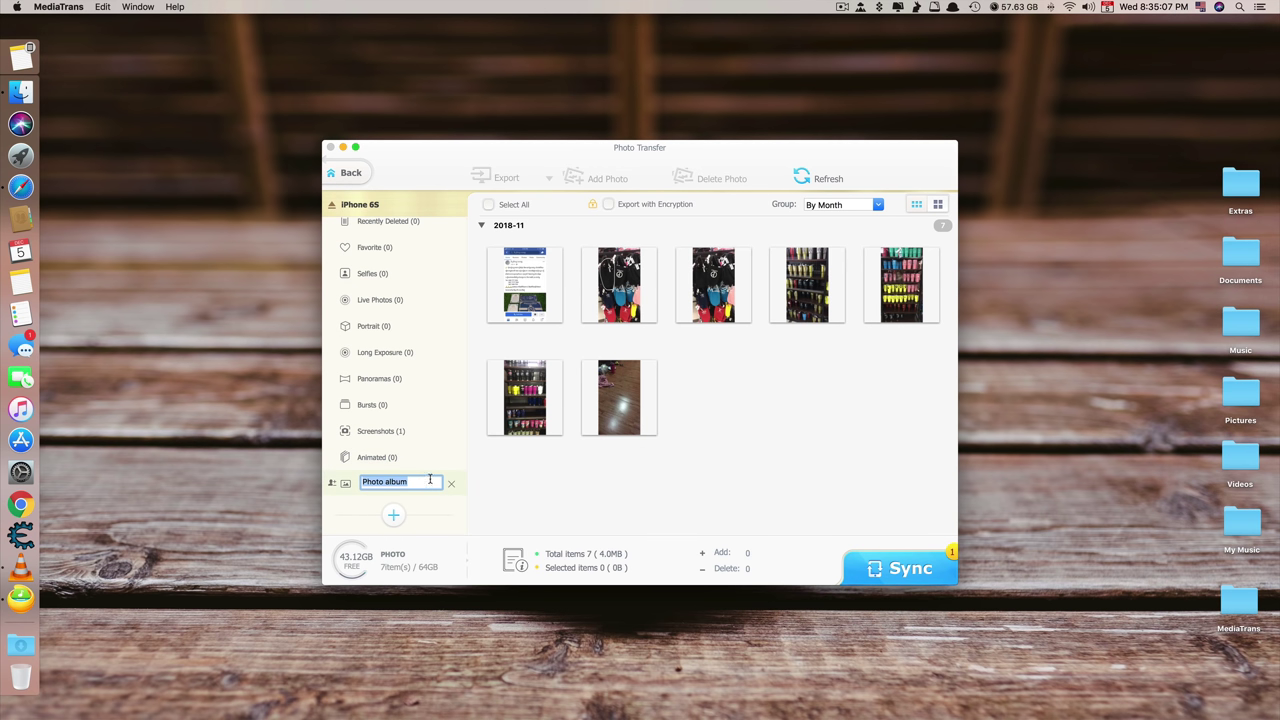
text(T)
text(ested)
key(Return)
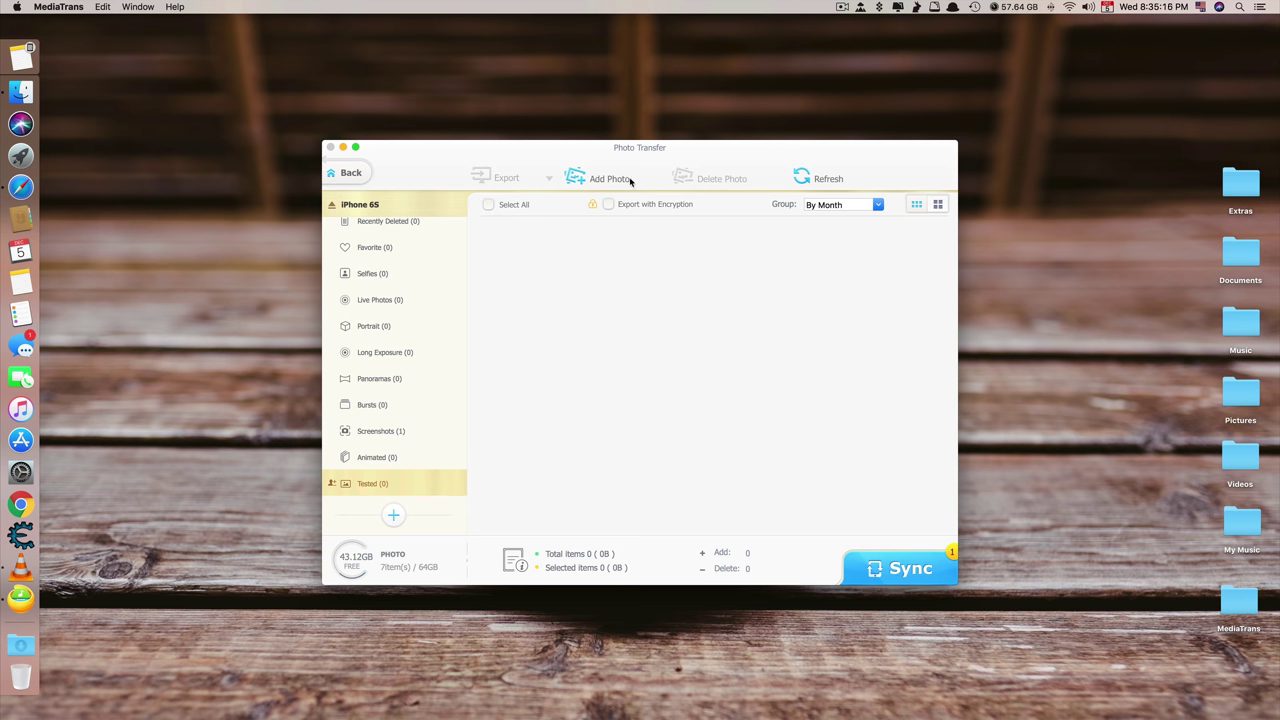
Review the Camera Roll photos and the still-empty Tested album
scroll(400, 300, up, 1)
click(400, 232)
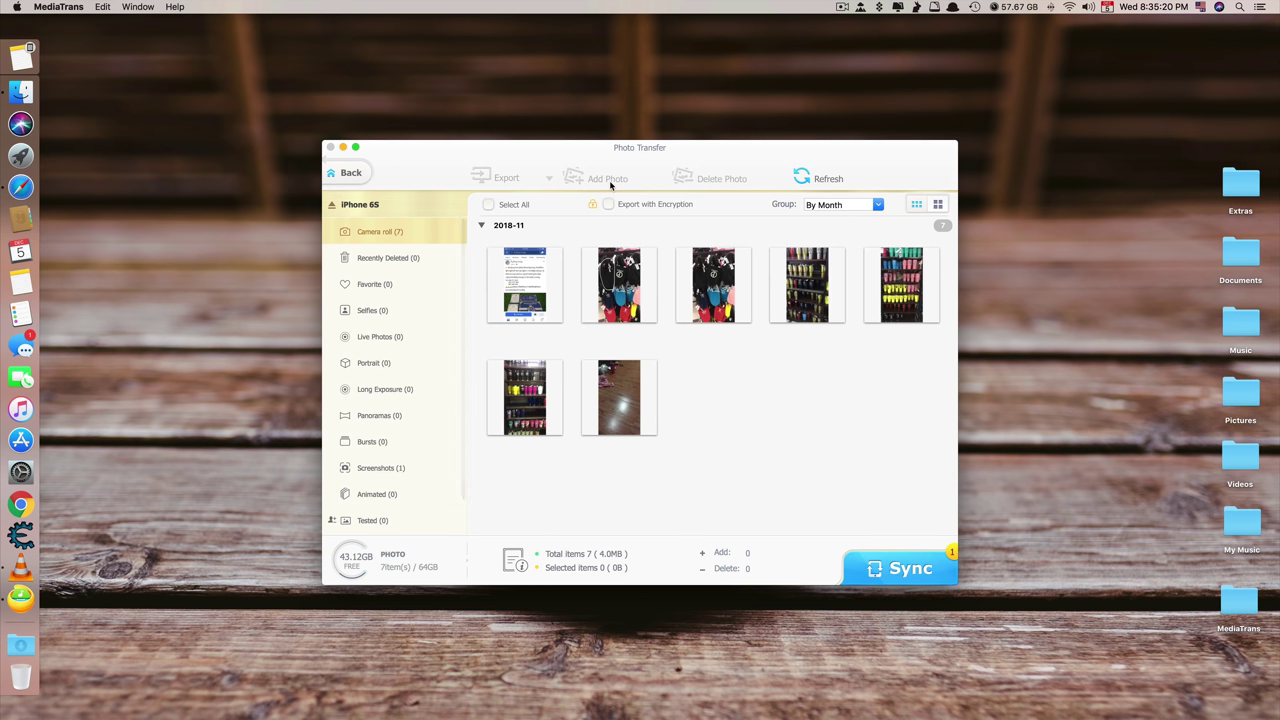
scroll(429, 435, down, 1)
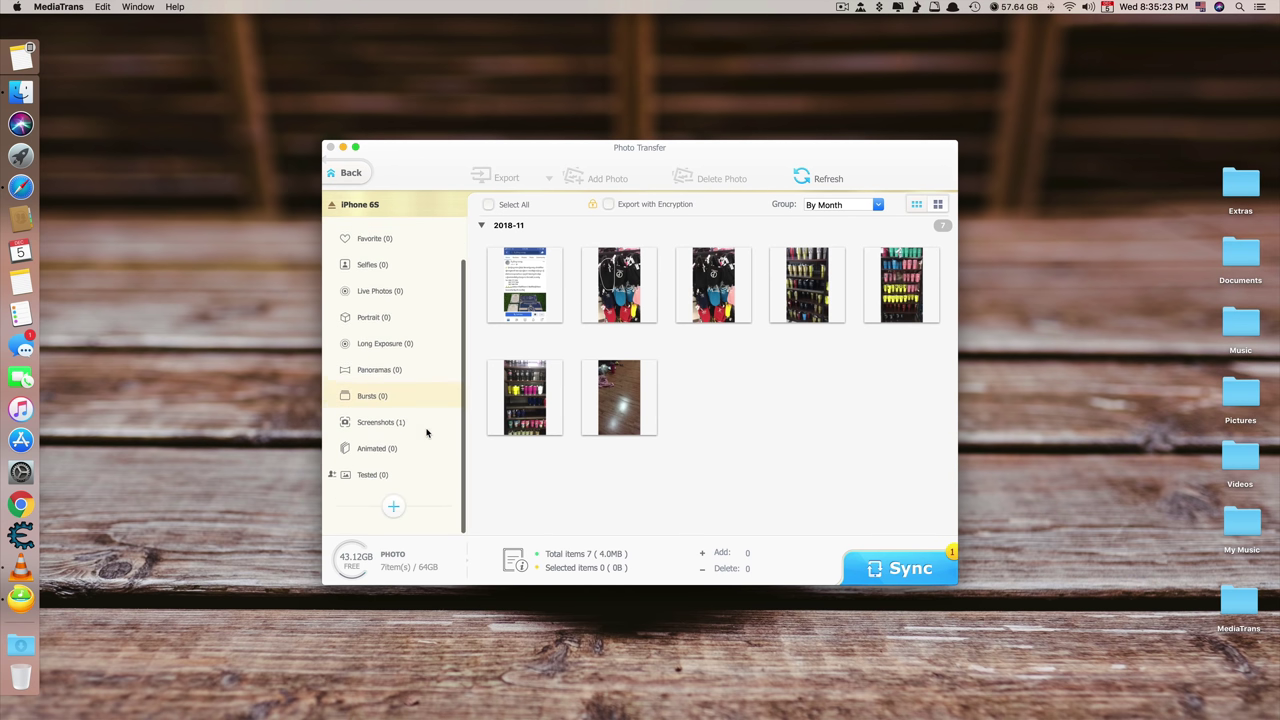
click(430, 485)
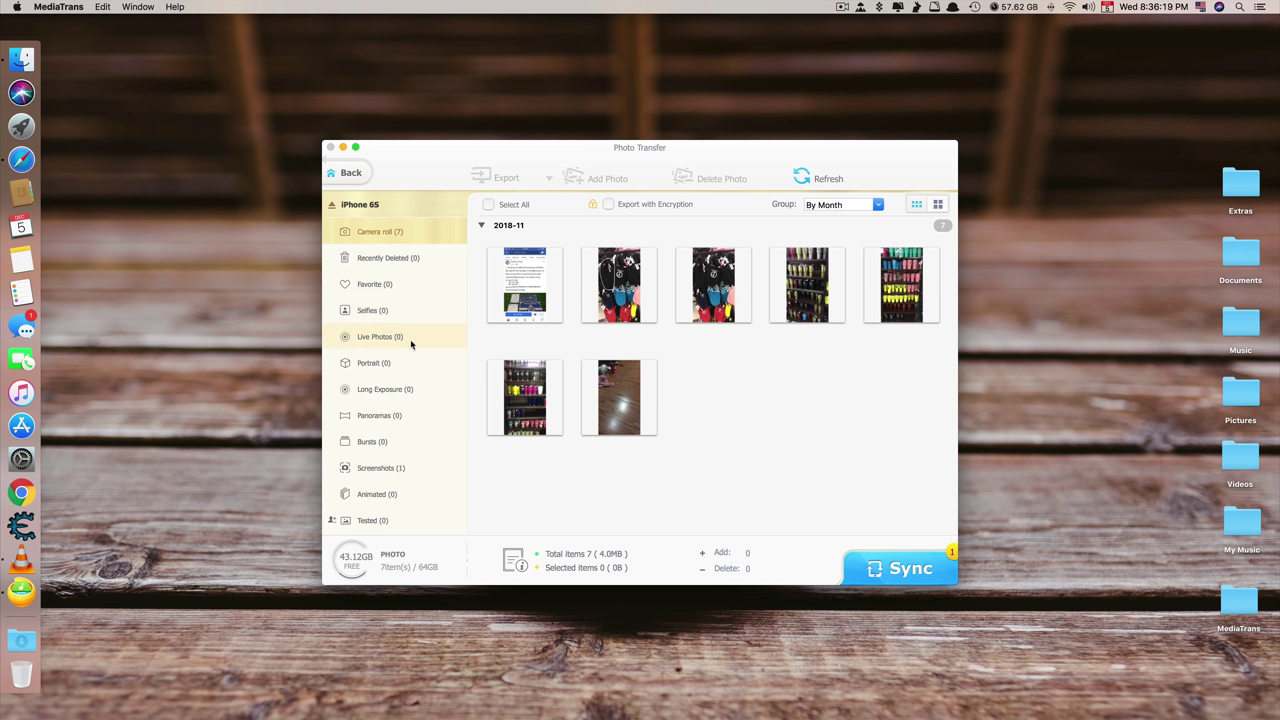
scroll(400, 480, down, 2)
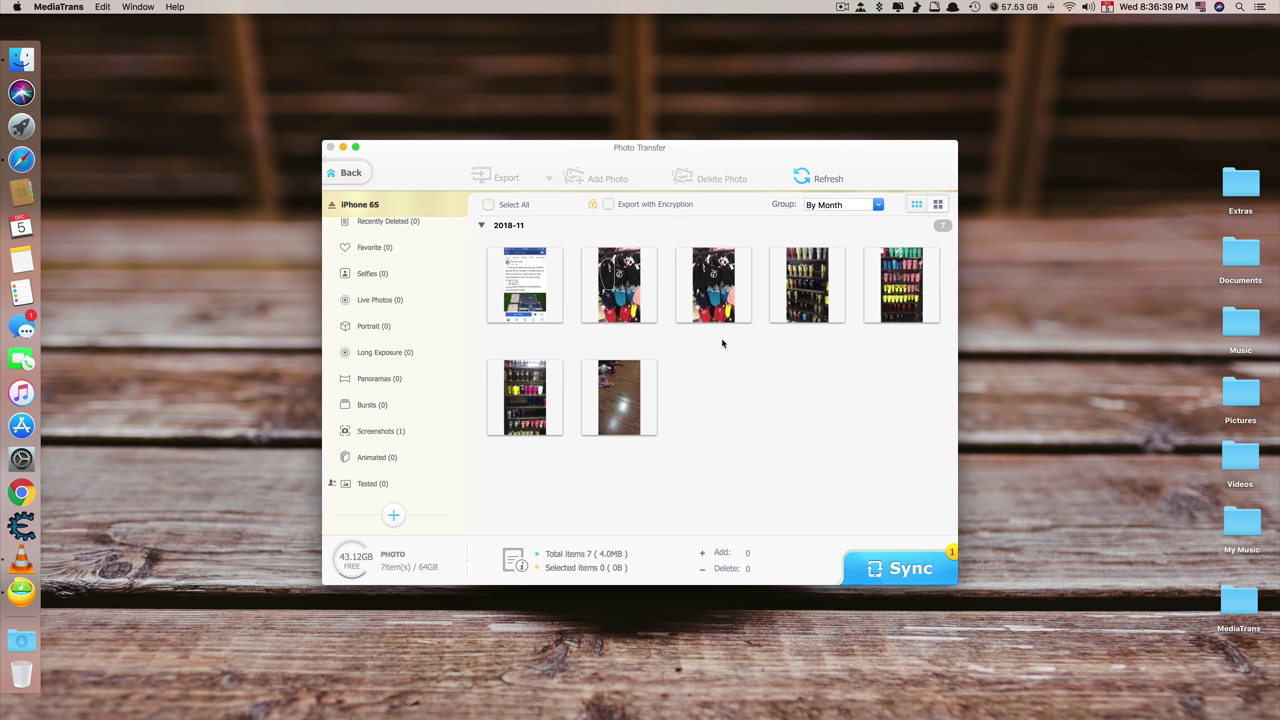
Export IMG_7 as encrypted IMG_7.PNG.dearmob, then return to the main menu discarding unsynced changes
click(555, 293)
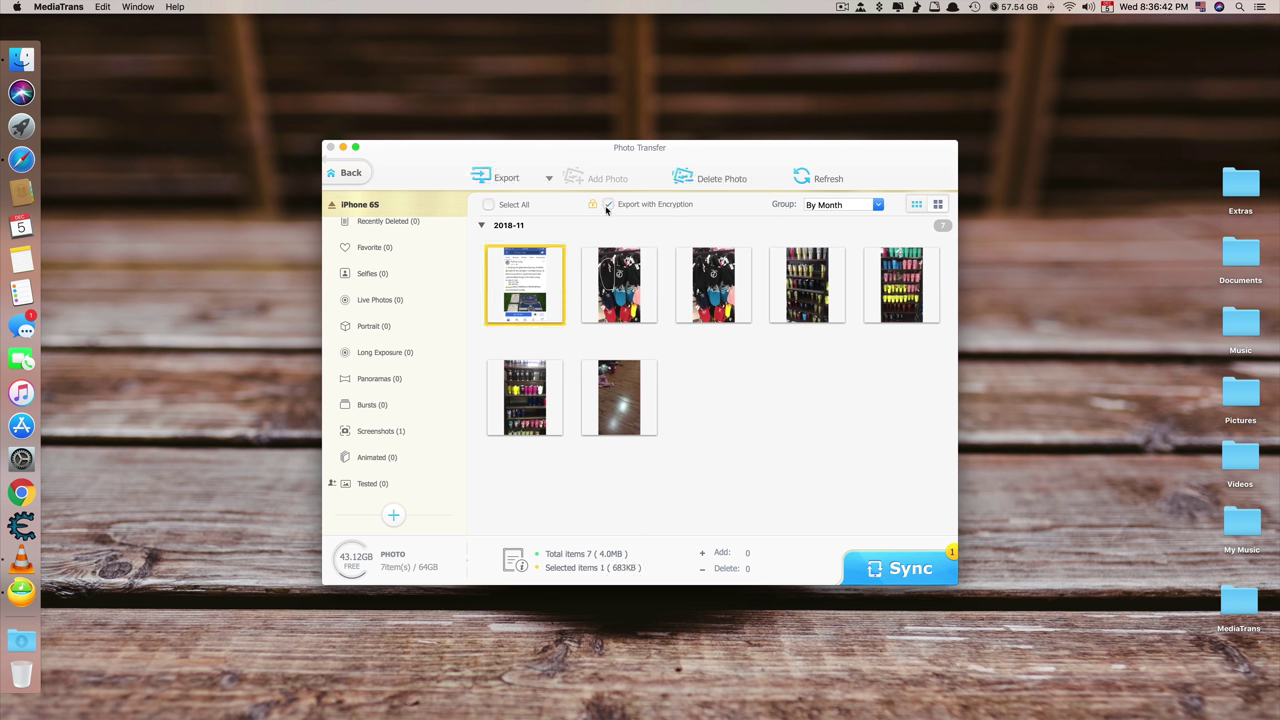
click(488, 176)
drag(515, 154, 907, 154)
click(498, 210)
click(352, 173)
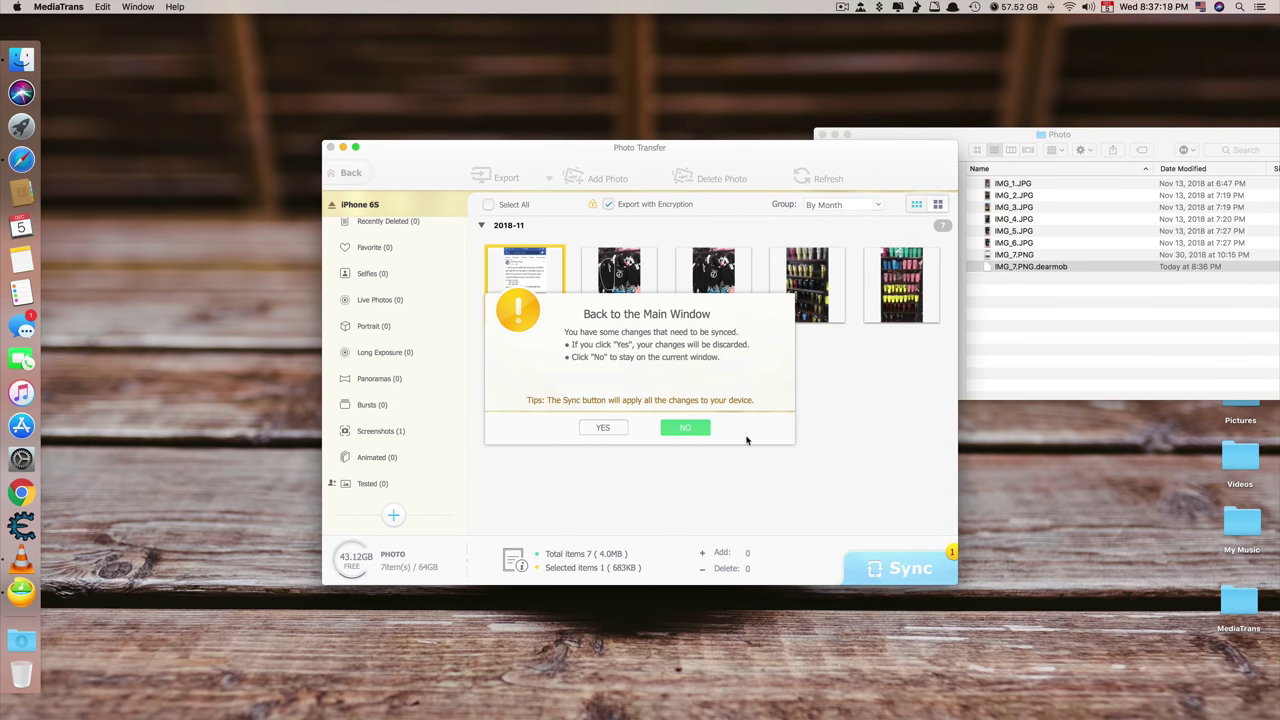
click(600, 428)
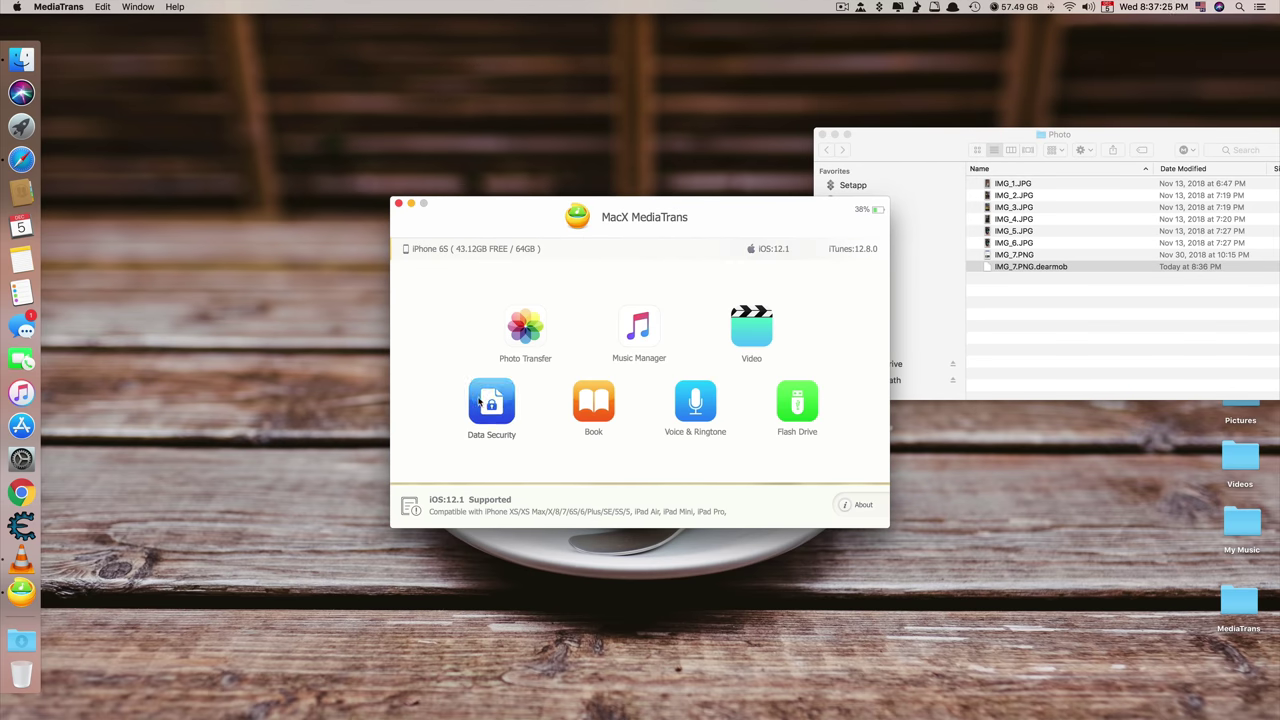
Encrypt the Intro Music 2 video from Desktop/Music into a .dearmob file
click(484, 399)
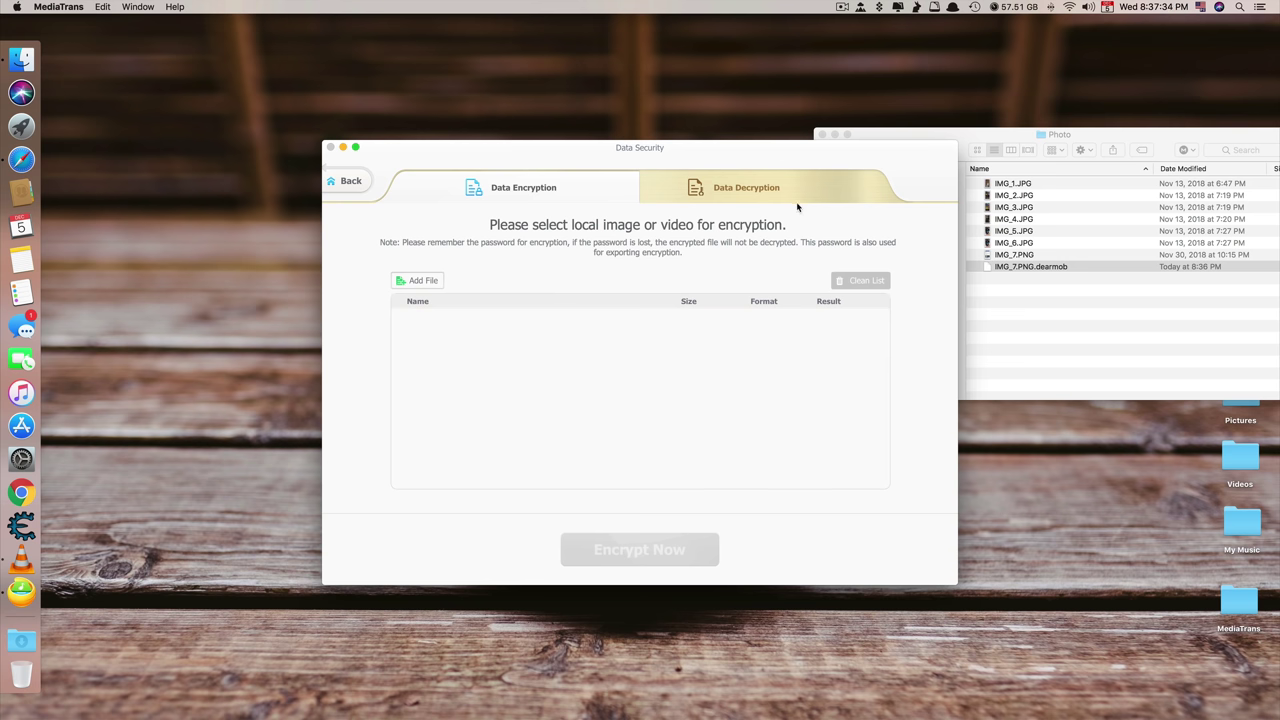
click(442, 279)
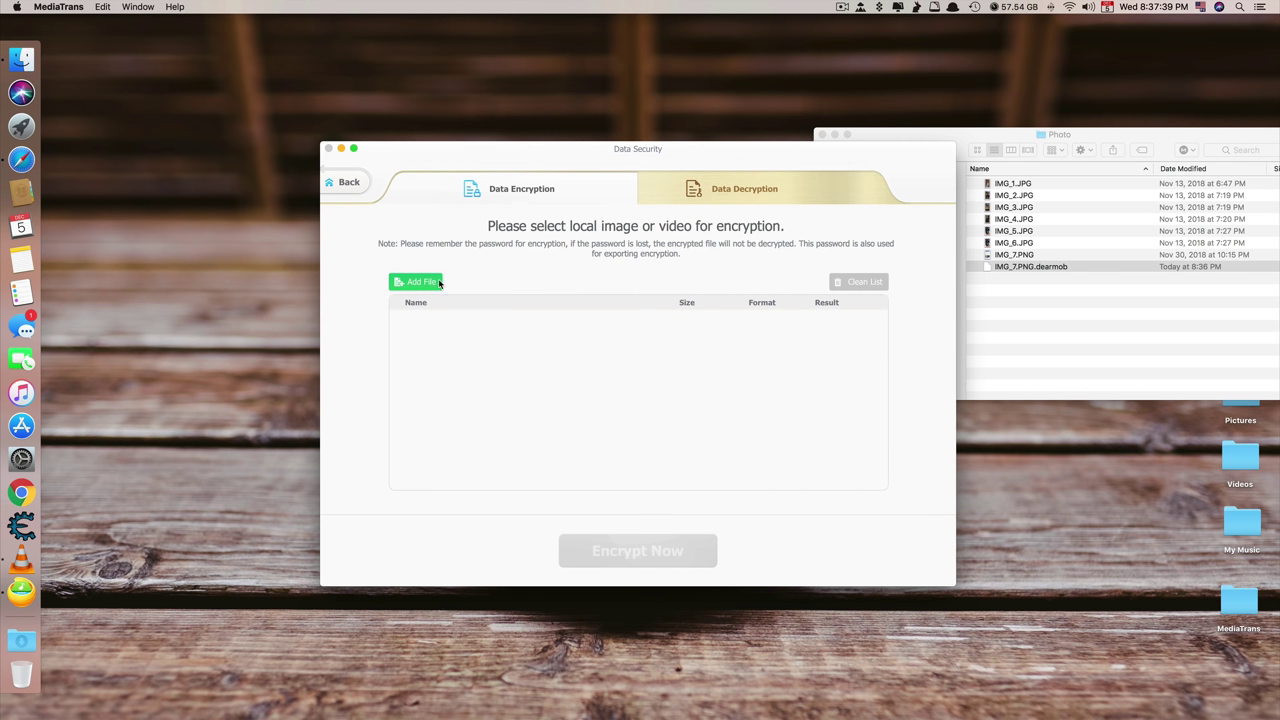
click(458, 271)
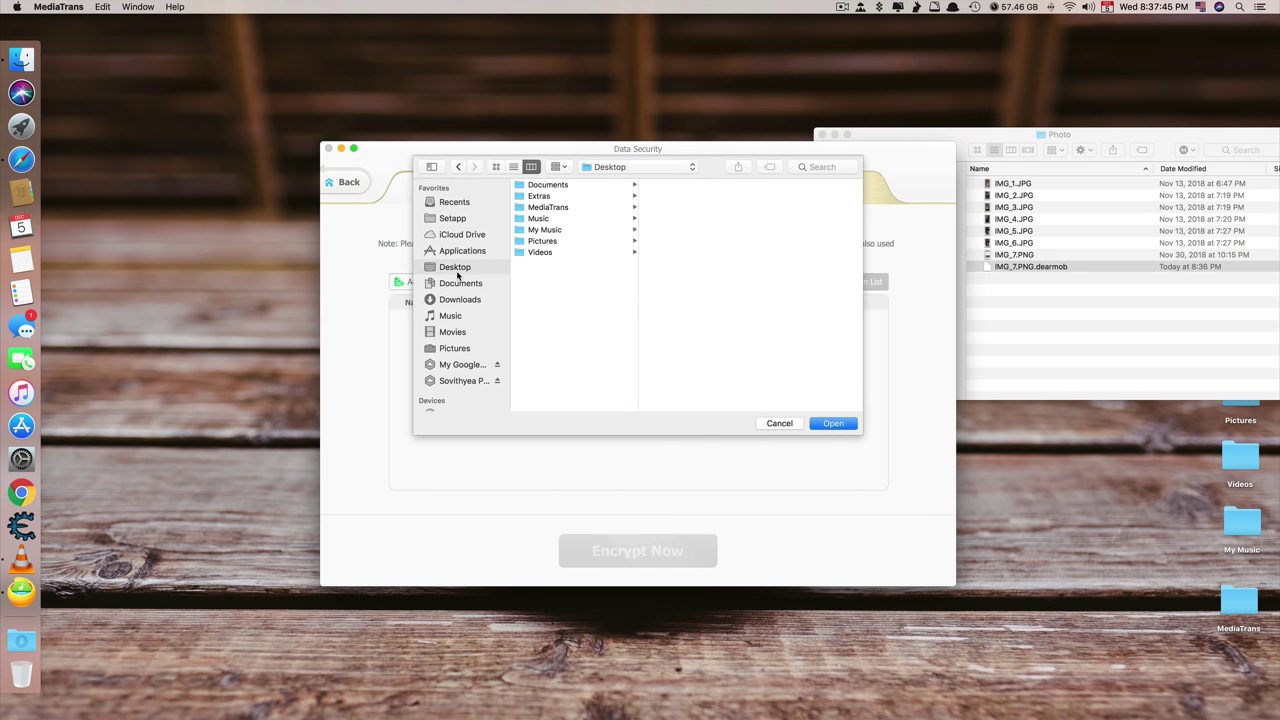
click(578, 218)
double_click(703, 297)
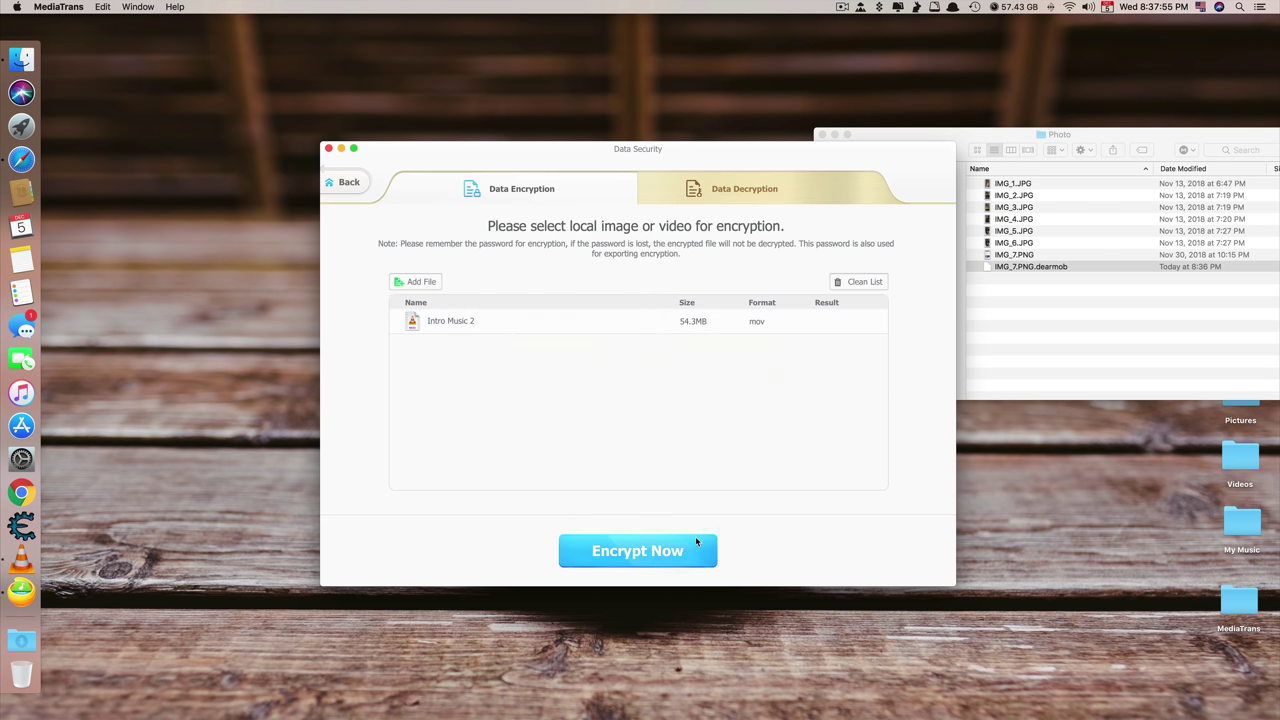
click(695, 537)
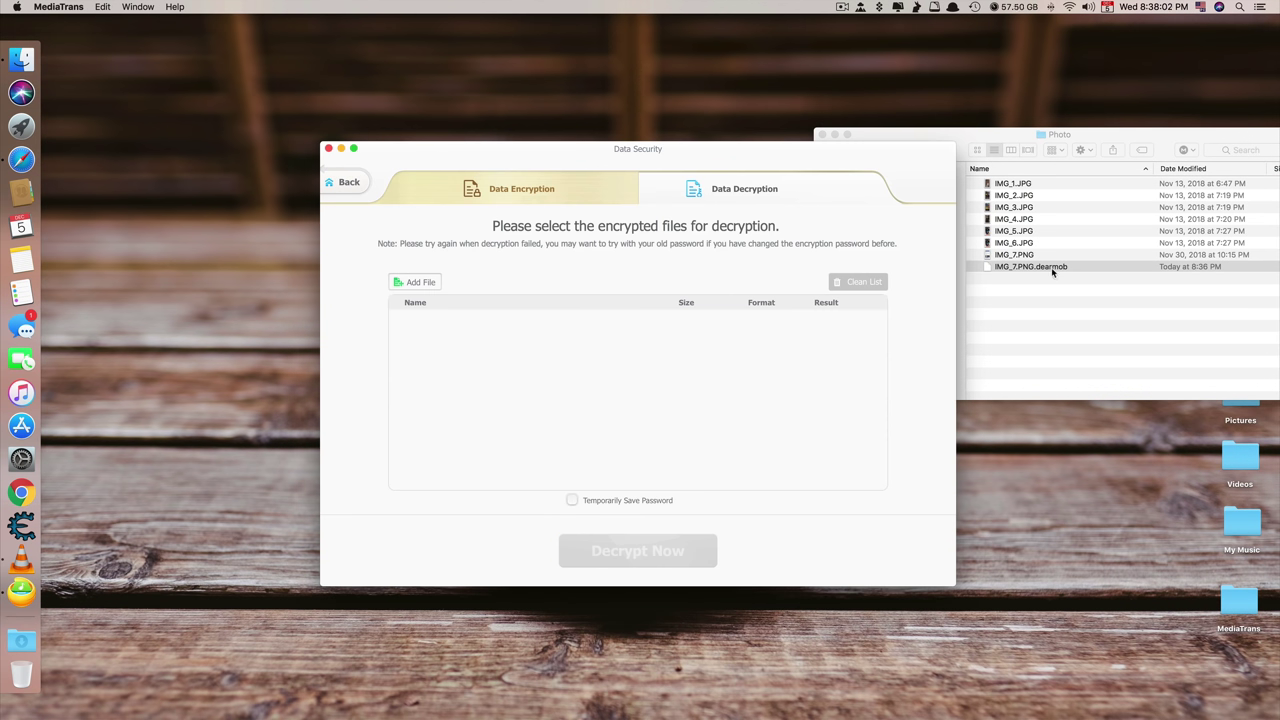
Load both .dearmob files into Data Decryption, cancel the password prompt, and go back
click(414, 282)
key(super+a)
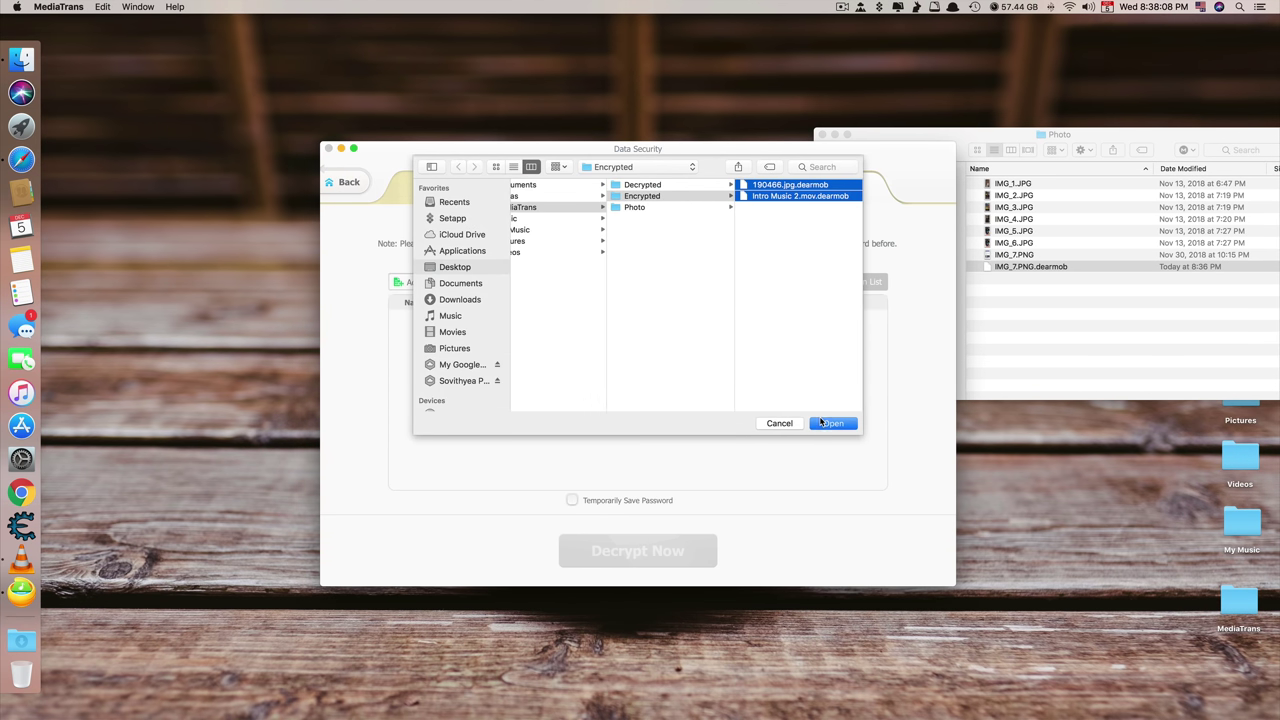
click(820, 423)
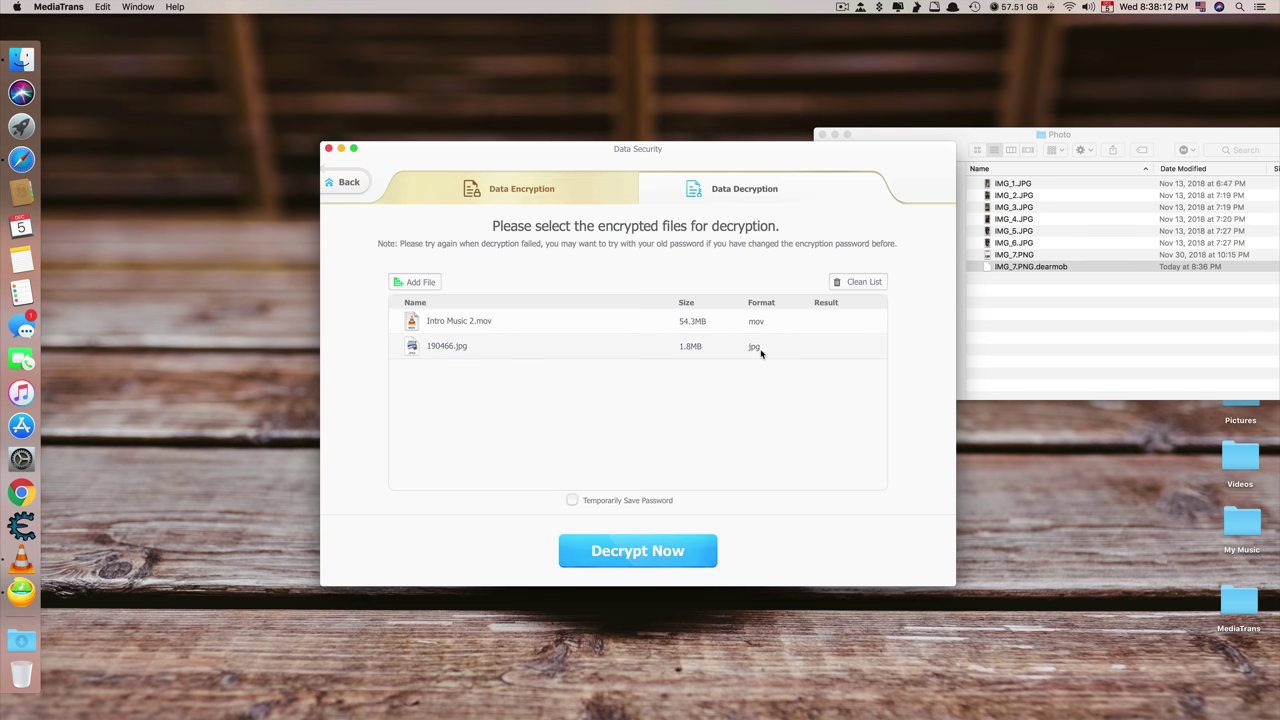
click(637, 551)
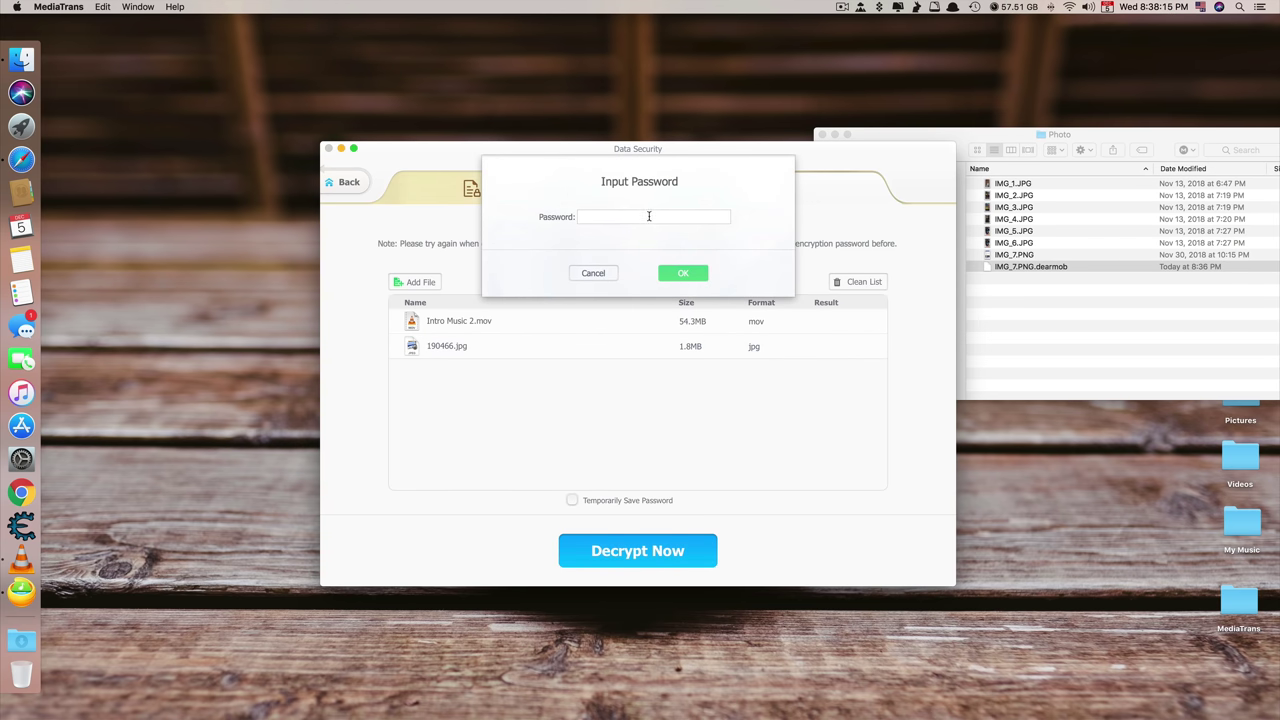
click(592, 273)
click(345, 182)
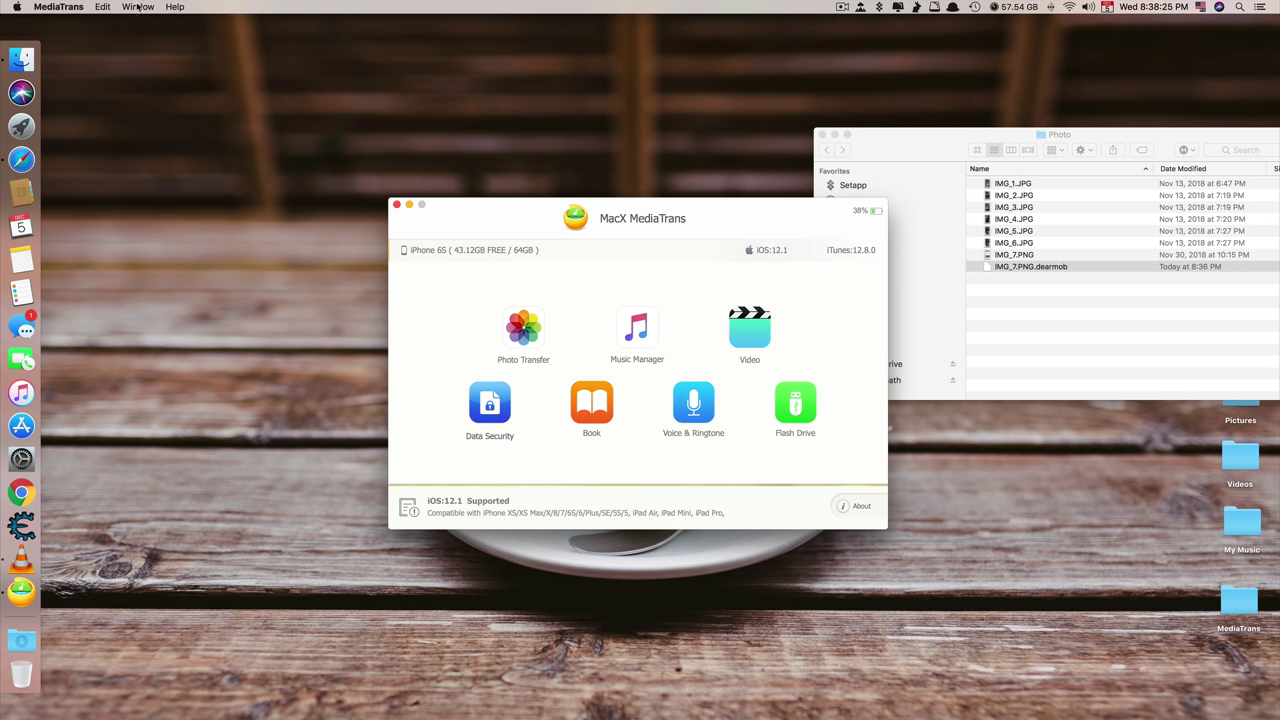
Review the Data Security password settings in Preferences, then reopen the Data Decryption list
click(84, 7)
click(93, 45)
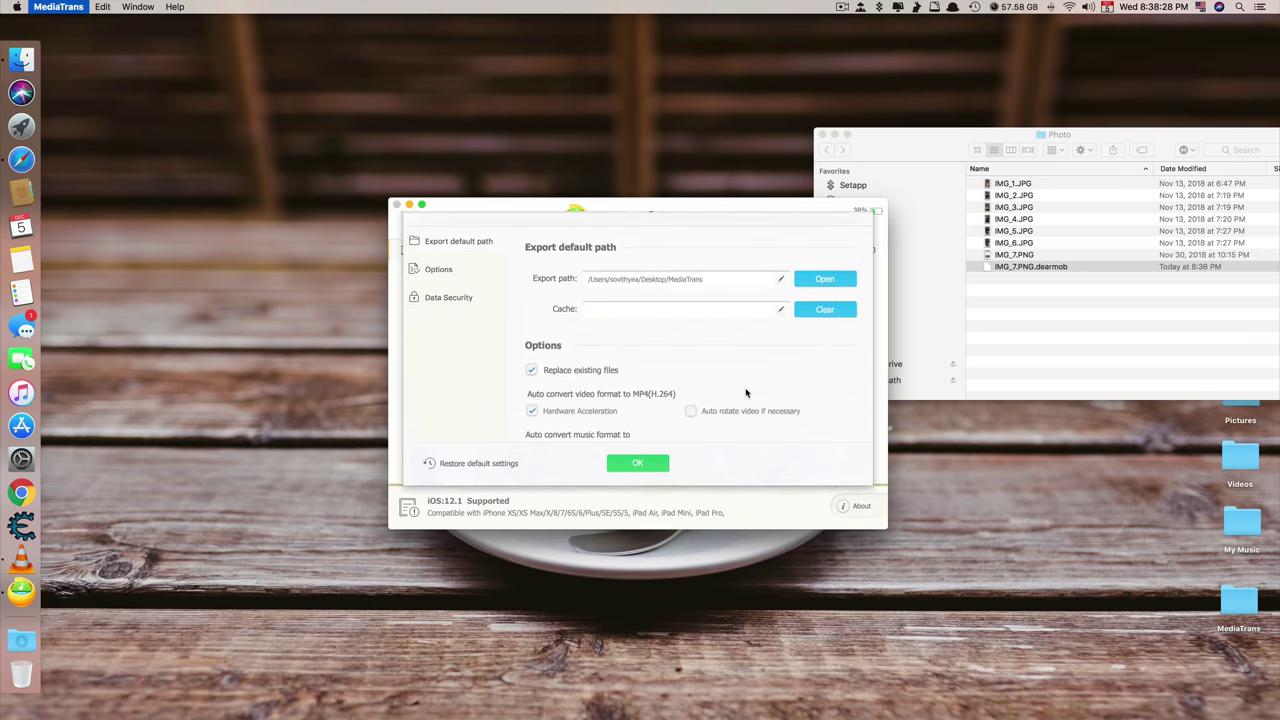
click(486, 326)
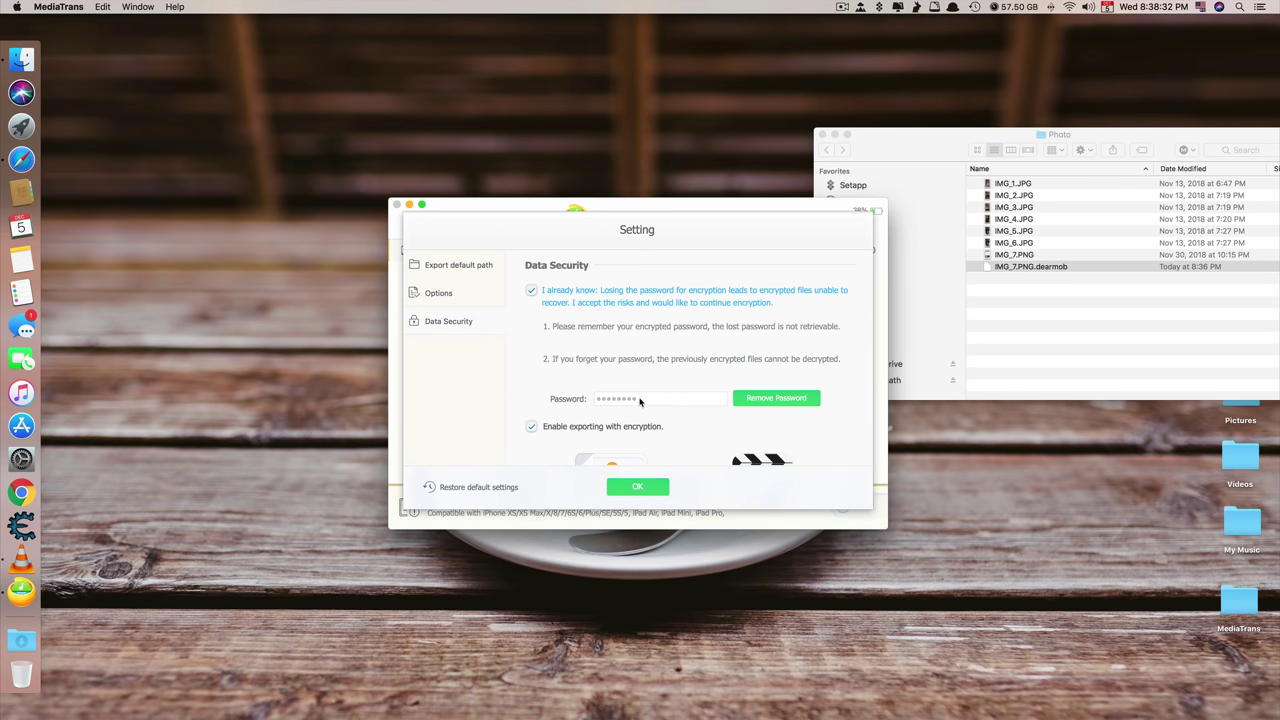
scroll(643, 384, down, 4)
scroll(620, 322, up, 6)
scroll(653, 424, down, 5)
click(637, 486)
click(490, 403)
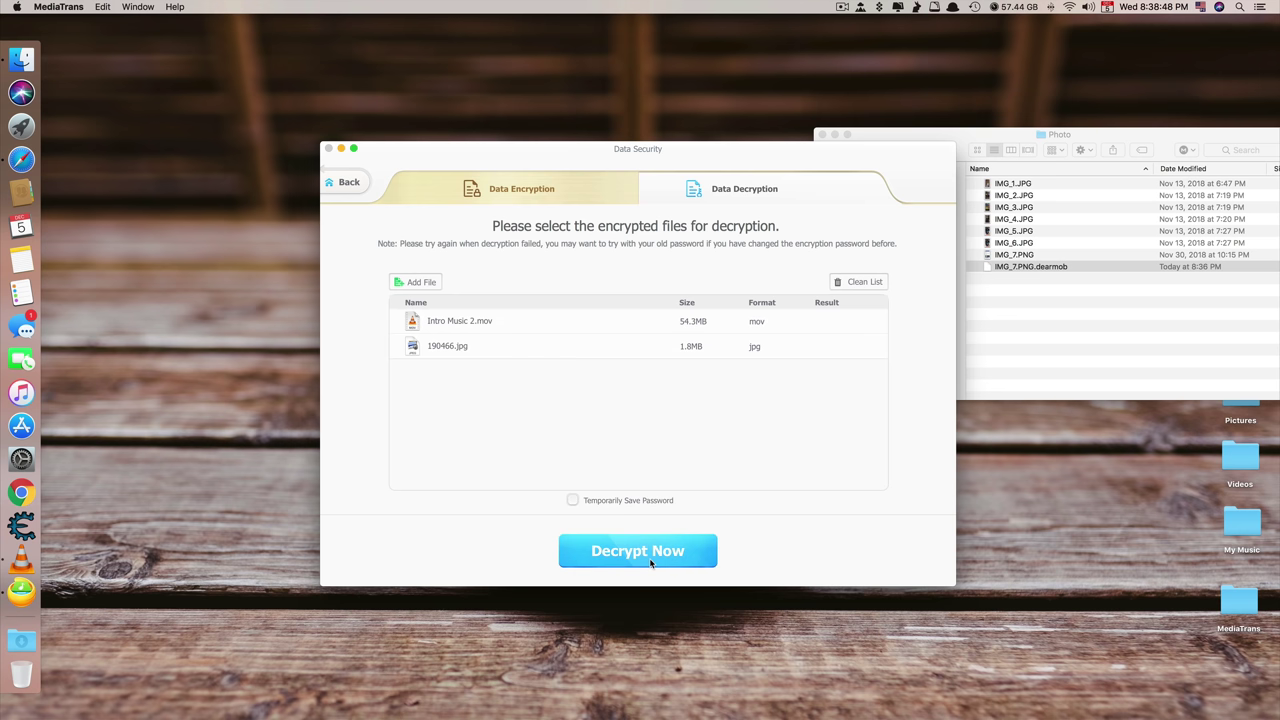
Decrypt Intro Music 2.mov and 190466.jpg with the encryption password, then return home
click(650, 563)
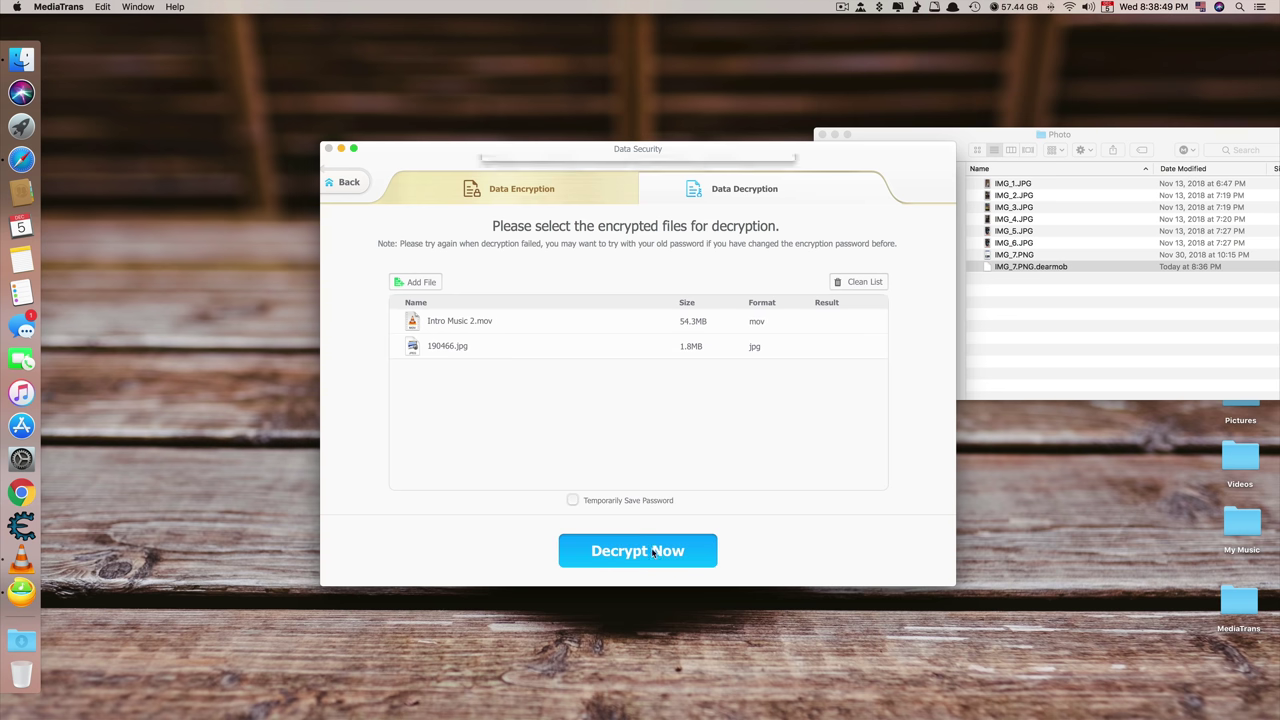
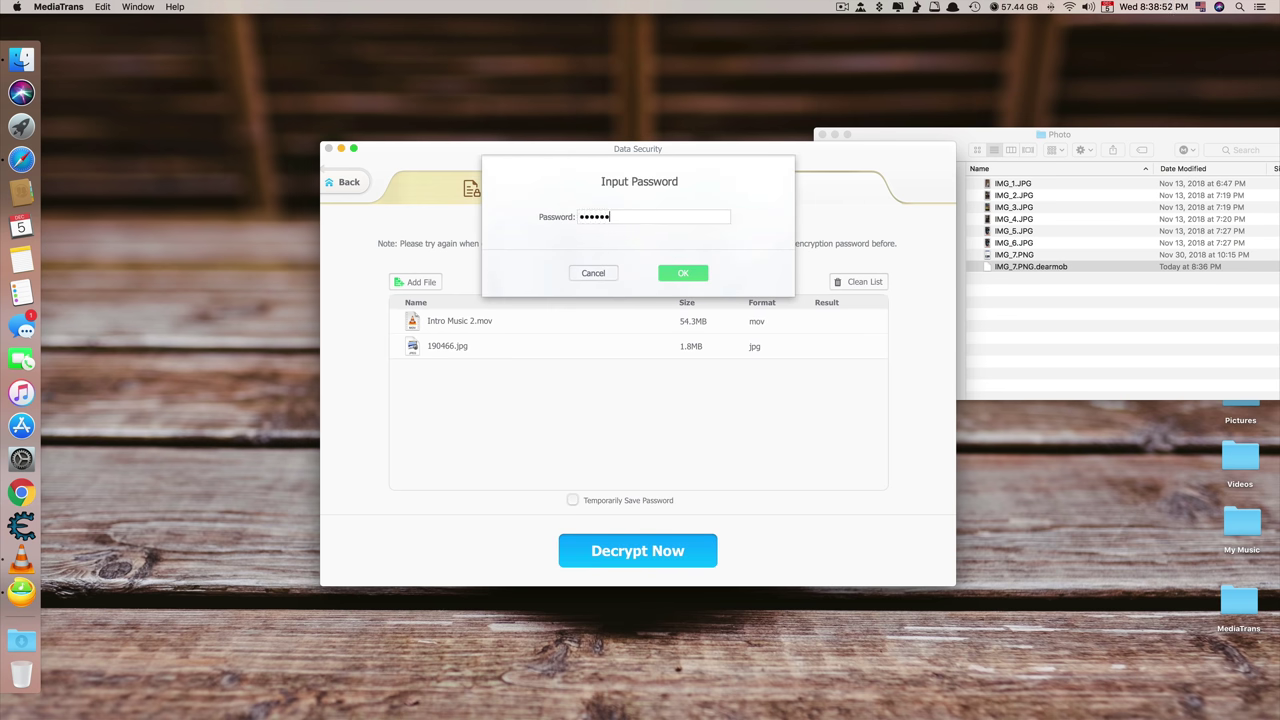
click(665, 273)
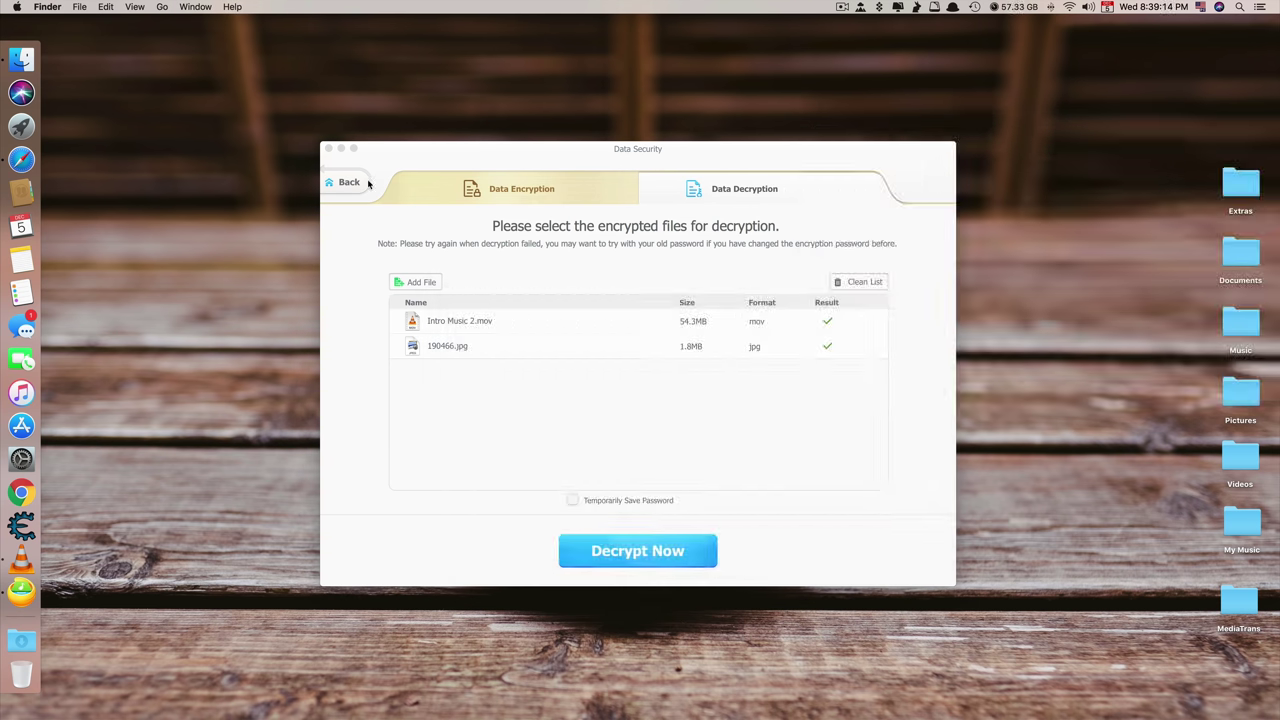
click(348, 183)
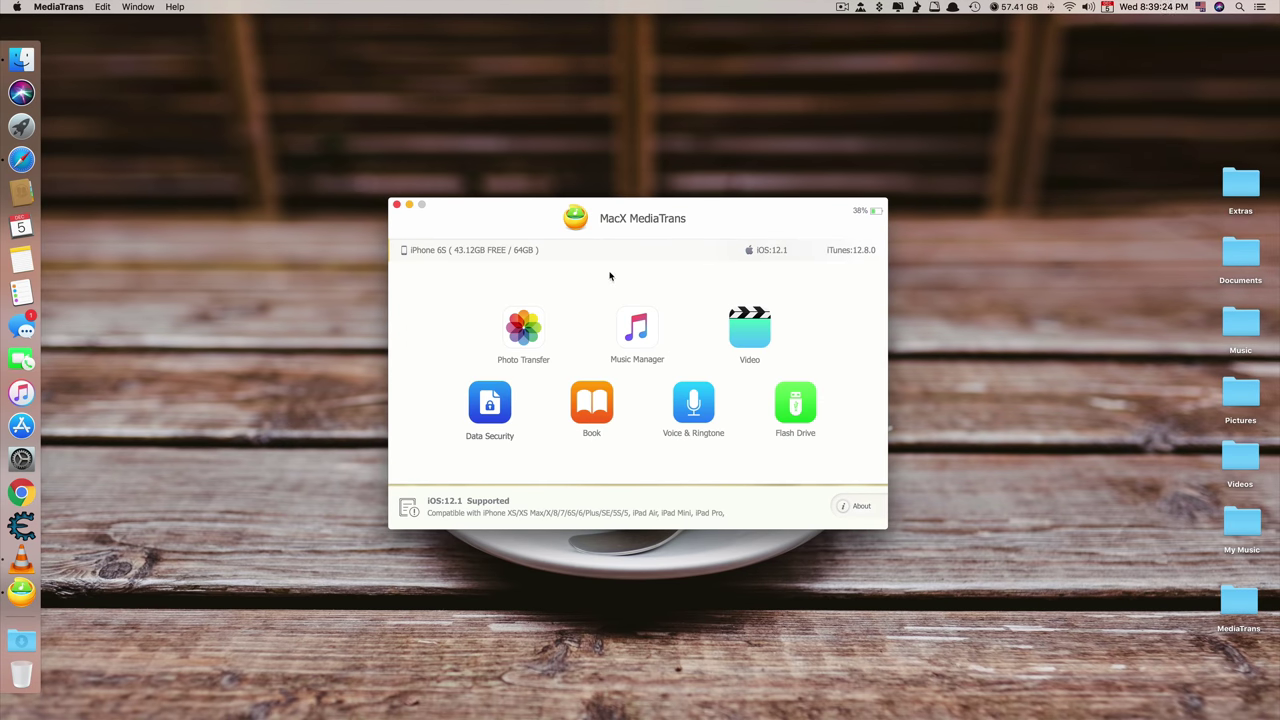
Create an empty playlist named 'My favorite' in Music Manager
click(638, 334)
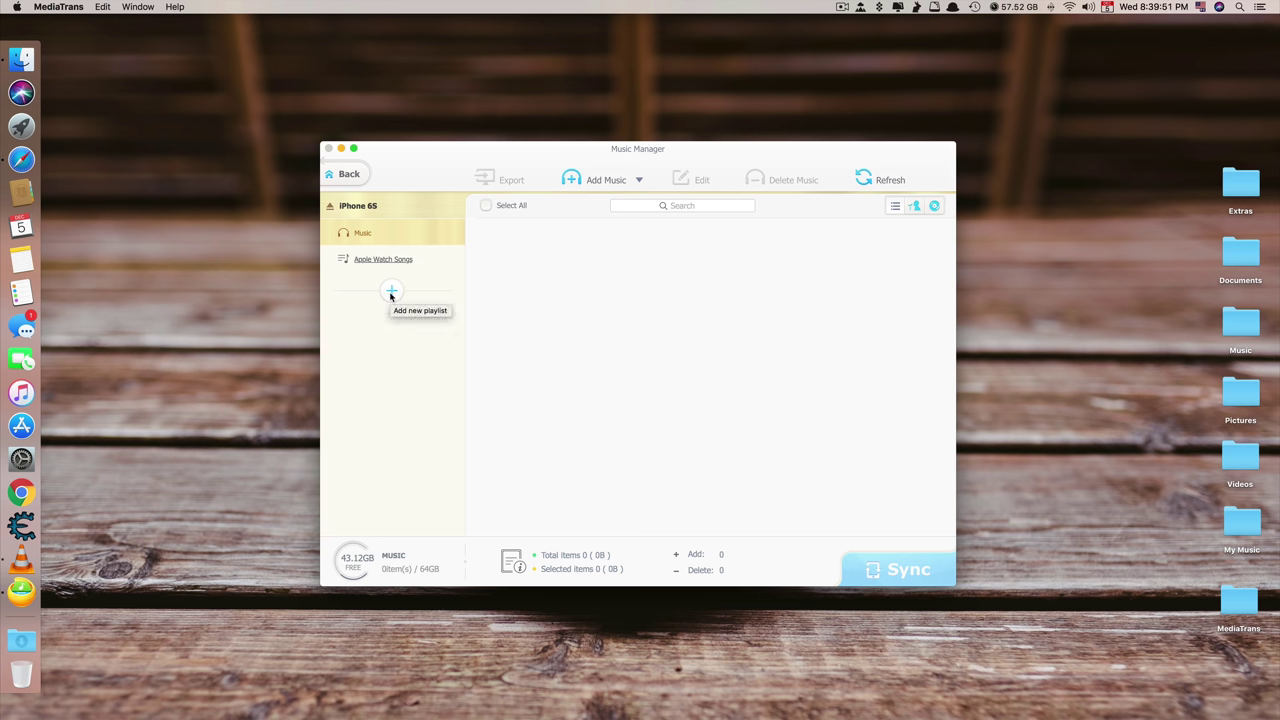
click(391, 292)
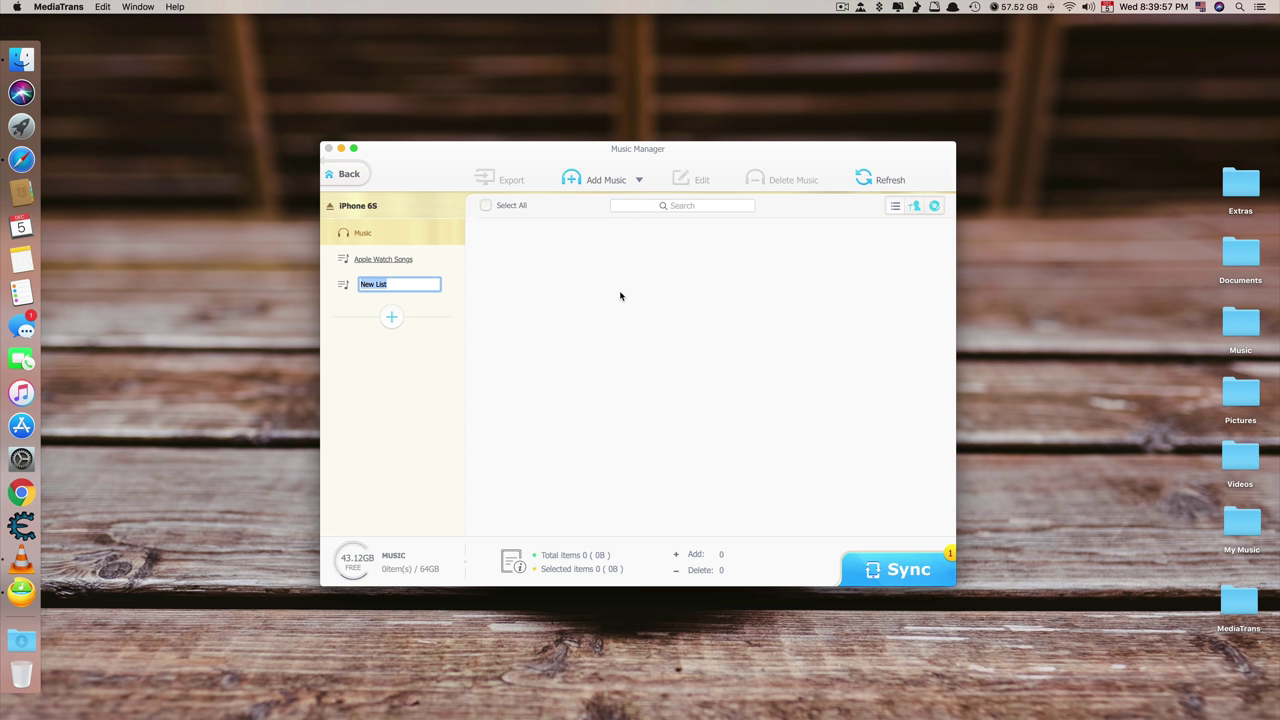
text(My favorite)
key(Return)
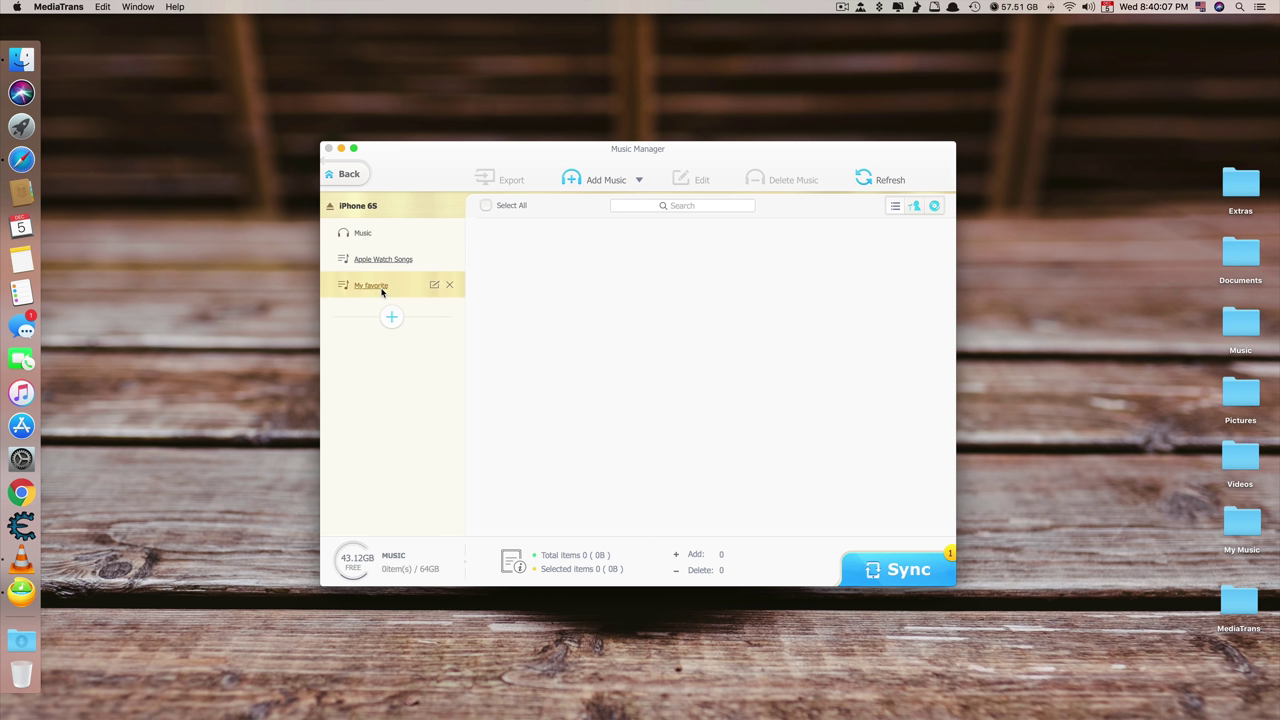
click(598, 180)
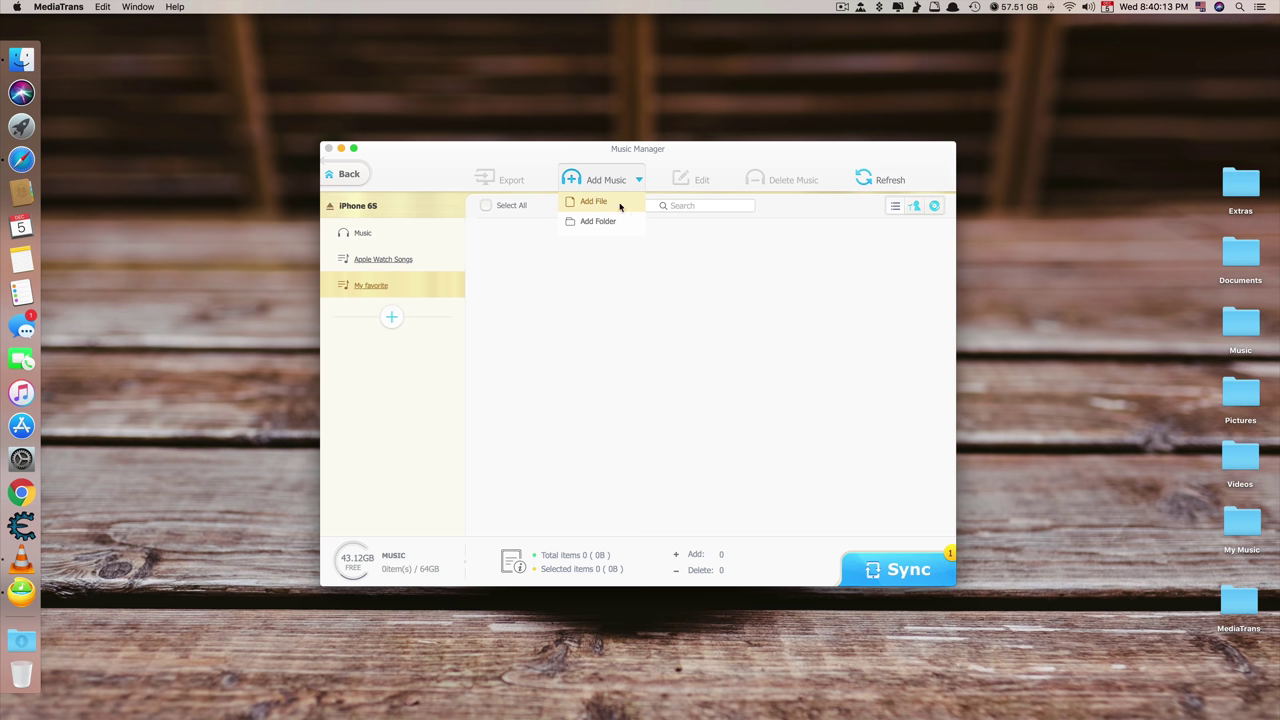
Import the four songs from Desktop/Music, including Without You and Let Her Go, and sync them
click(620, 206)
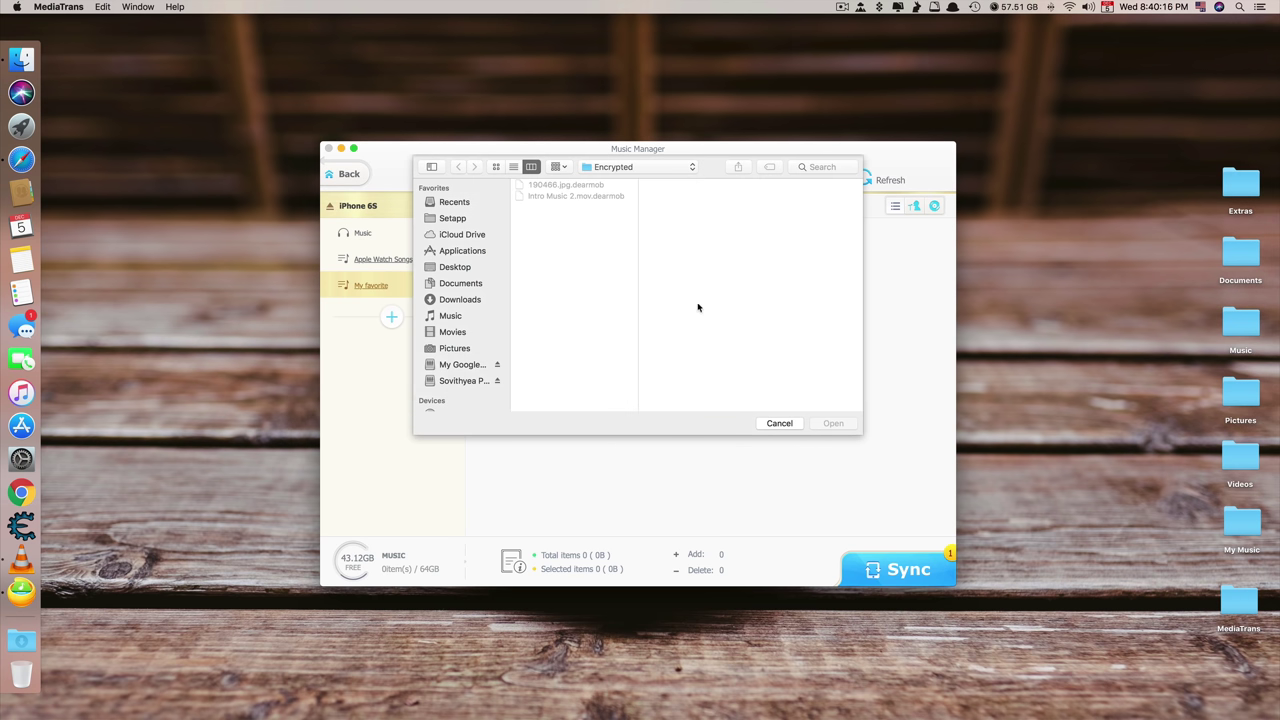
click(462, 268)
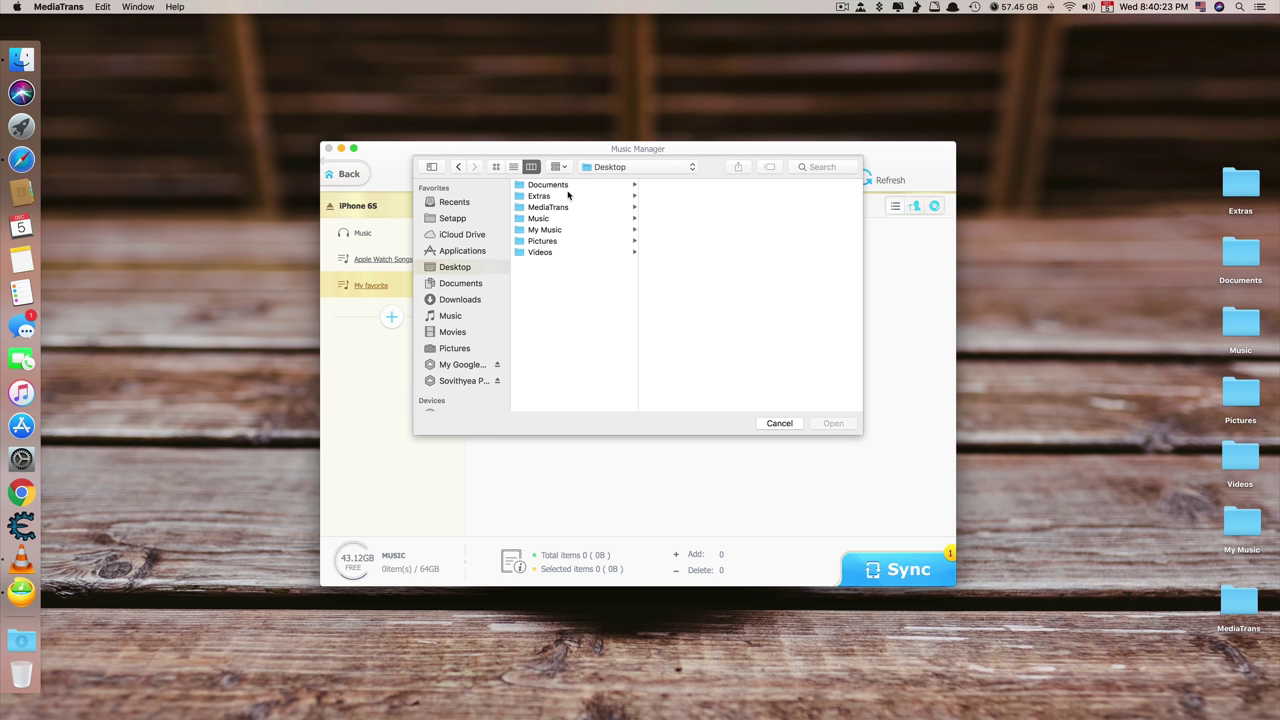
click(564, 219)
drag(700, 185, 745, 218)
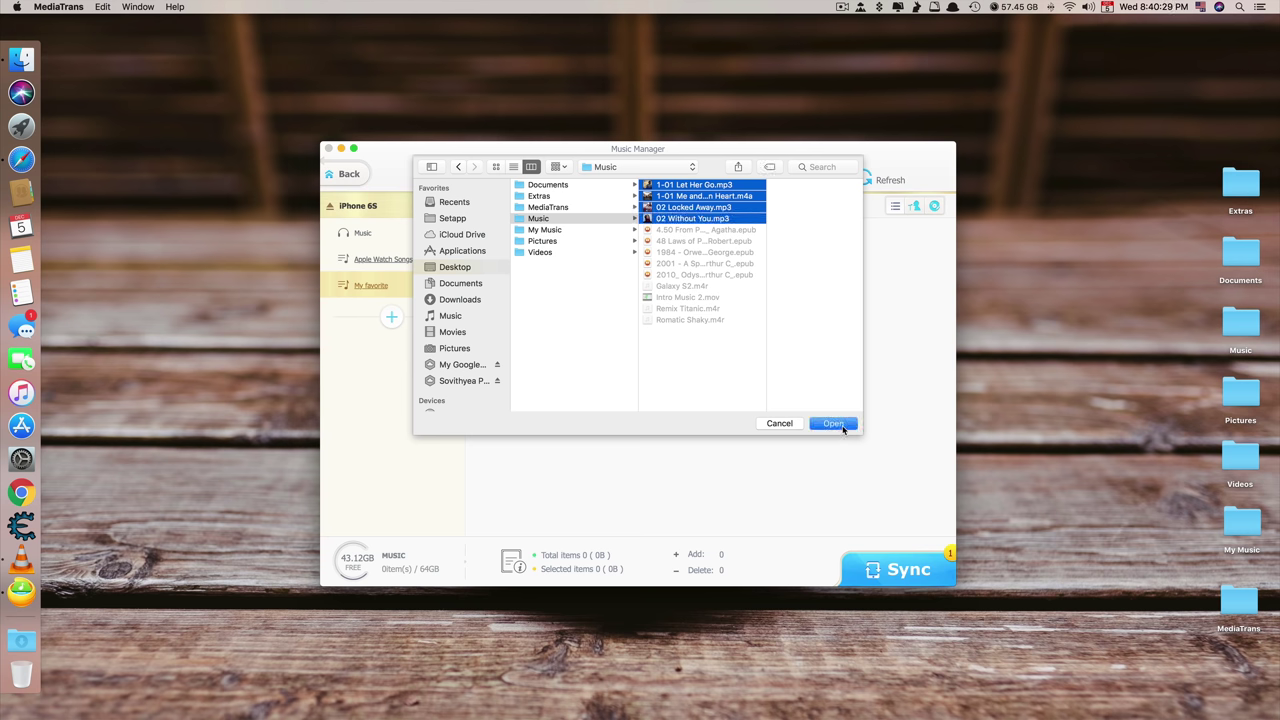
click(835, 424)
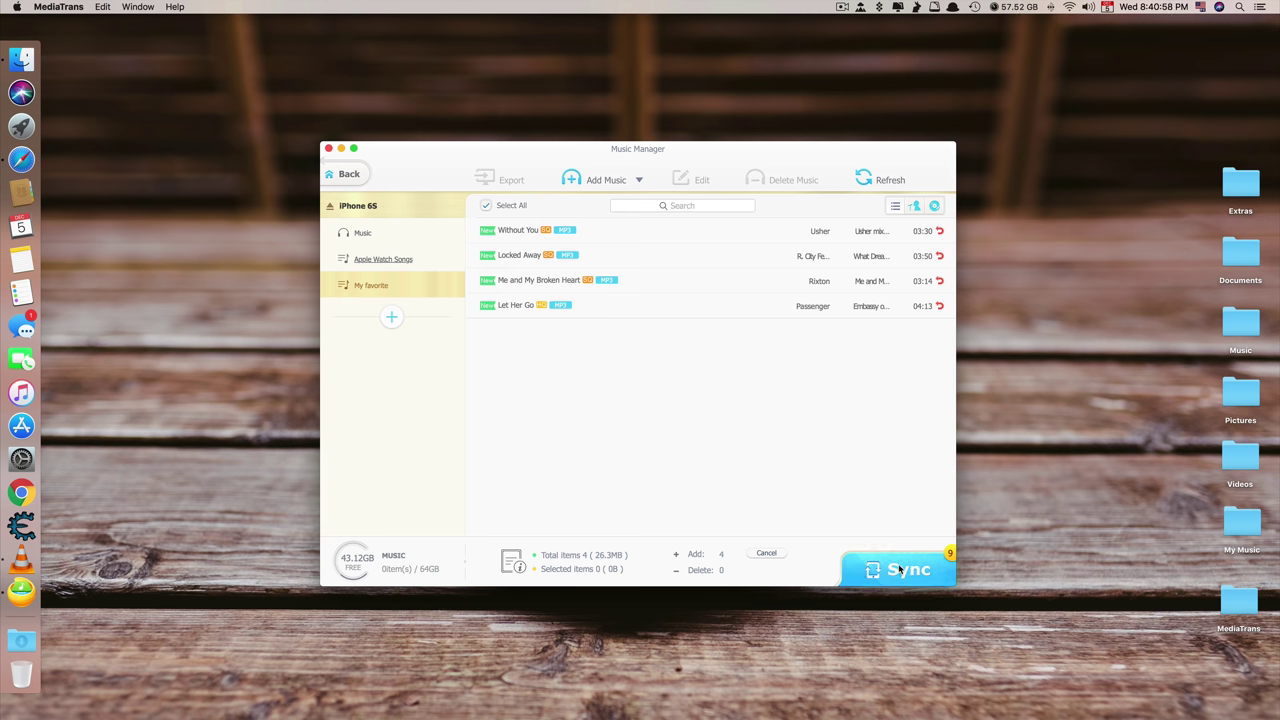
click(894, 570)
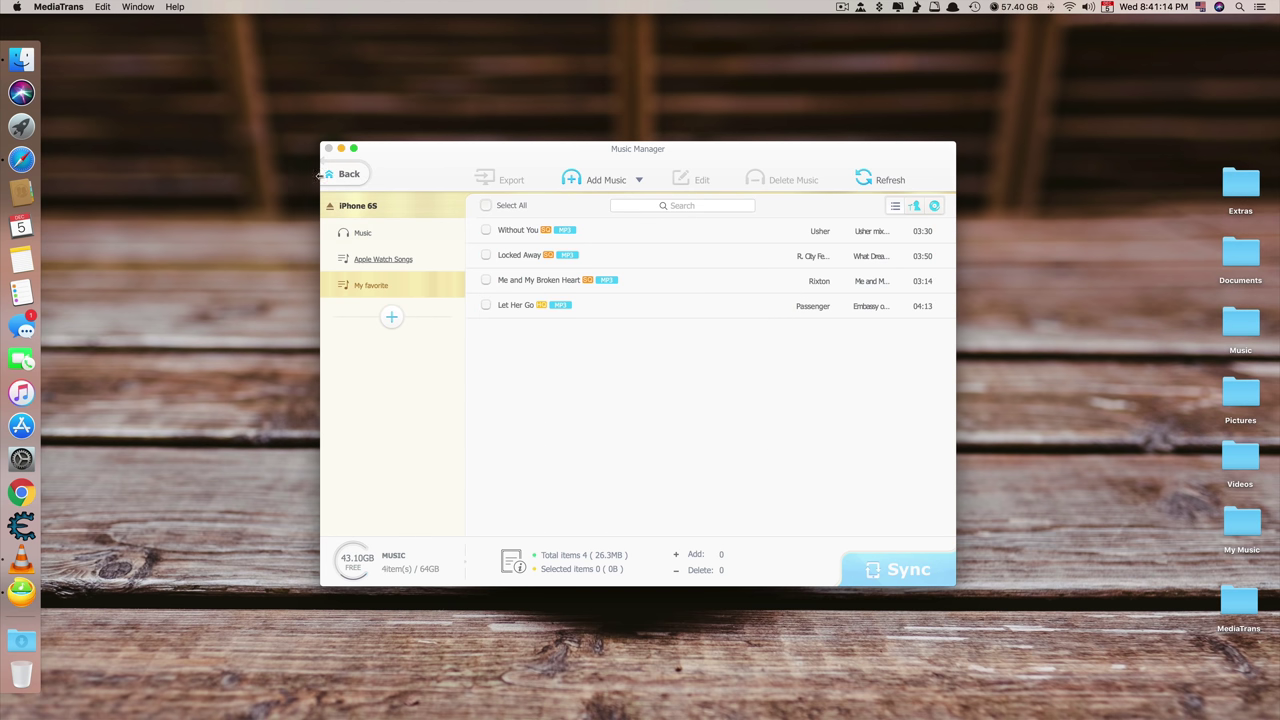
Delete 'Without You' from My favorite and sync, leaving three songs totalling 19.9 MB
click(640, 231)
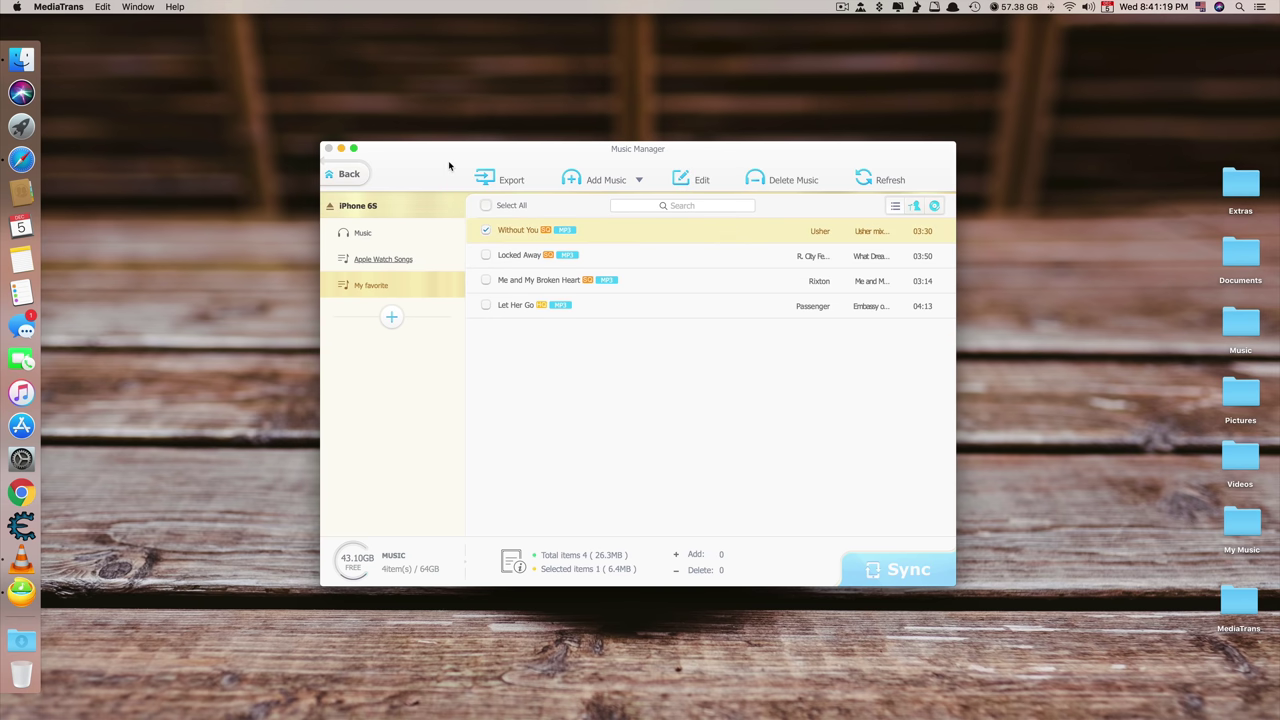
click(682, 179)
click(699, 322)
click(788, 181)
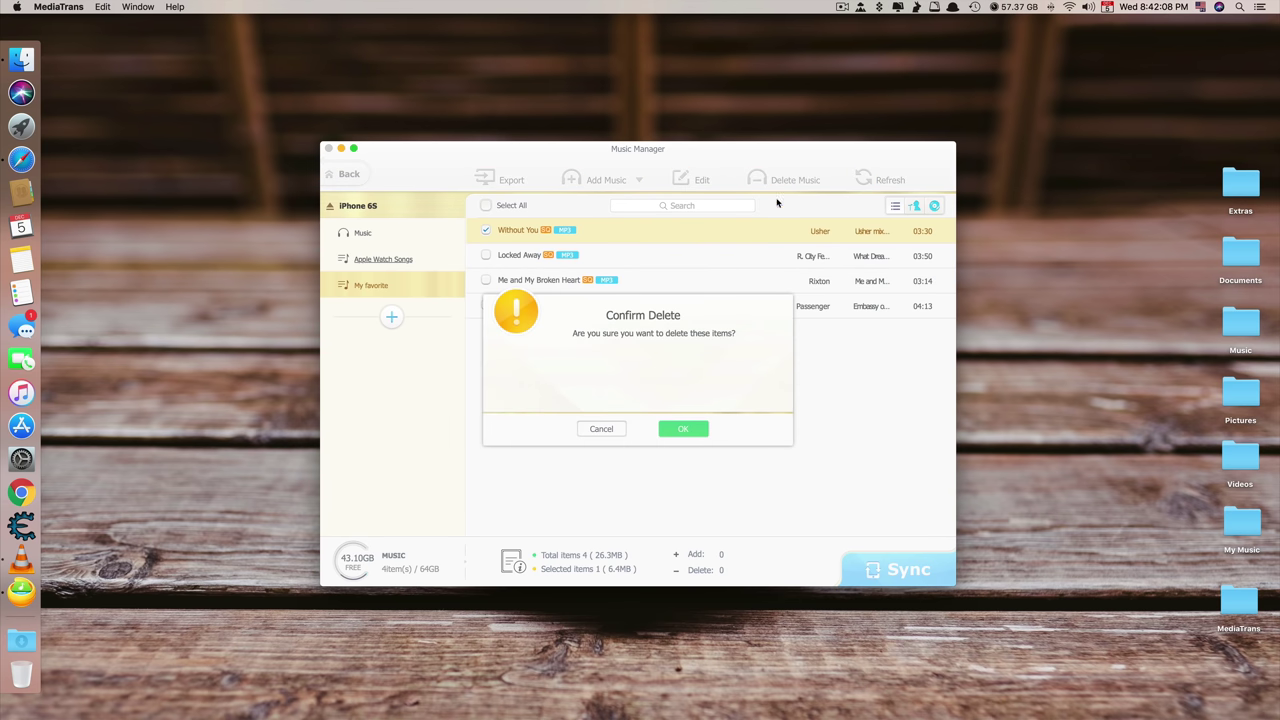
click(692, 428)
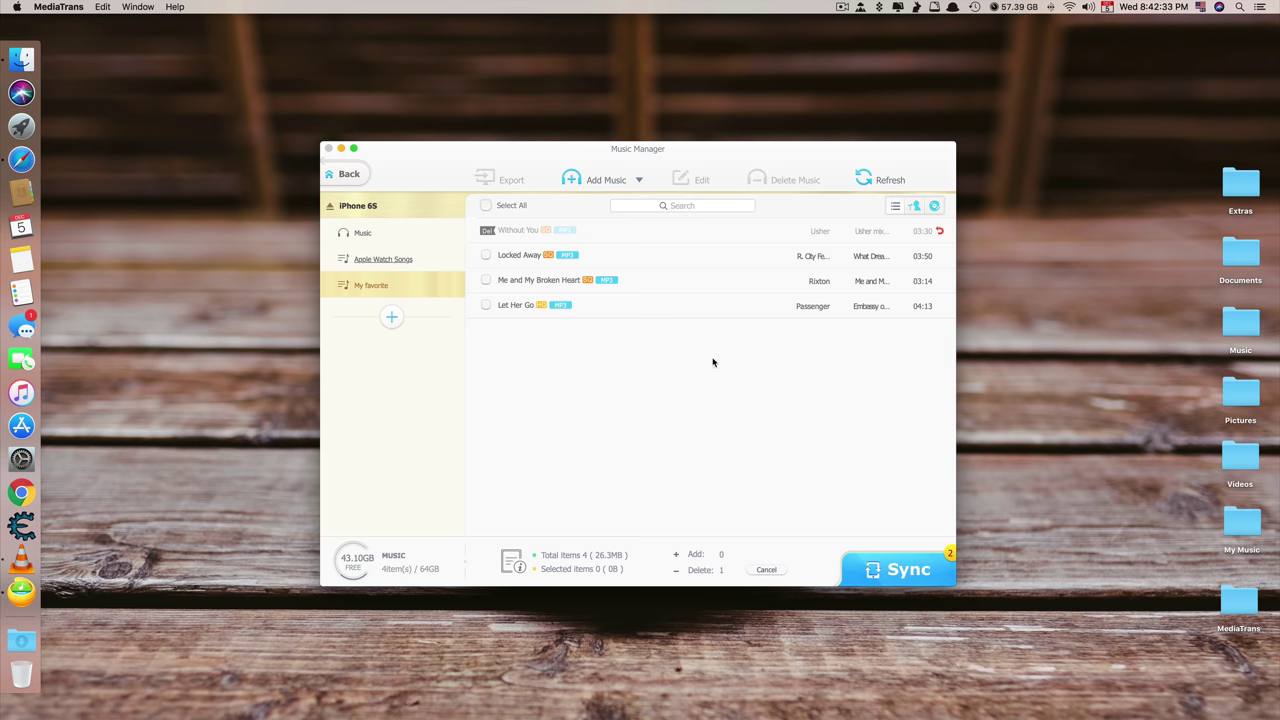
click(905, 562)
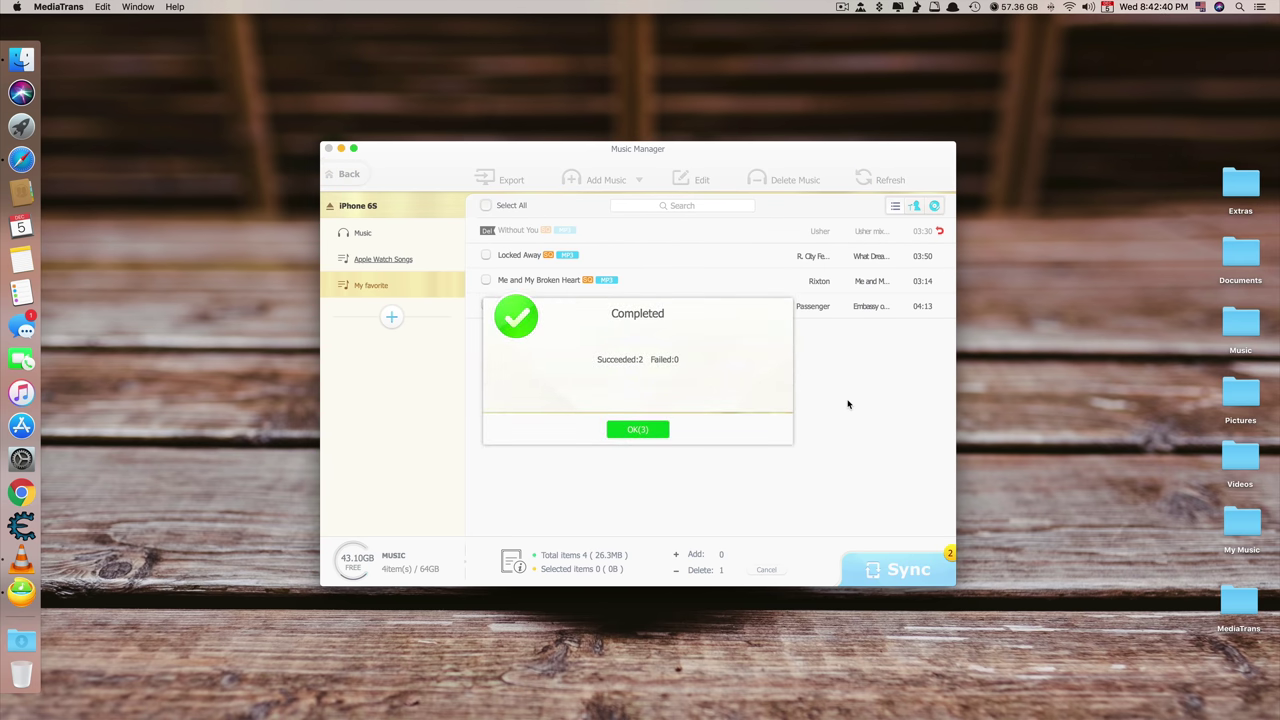
click(645, 429)
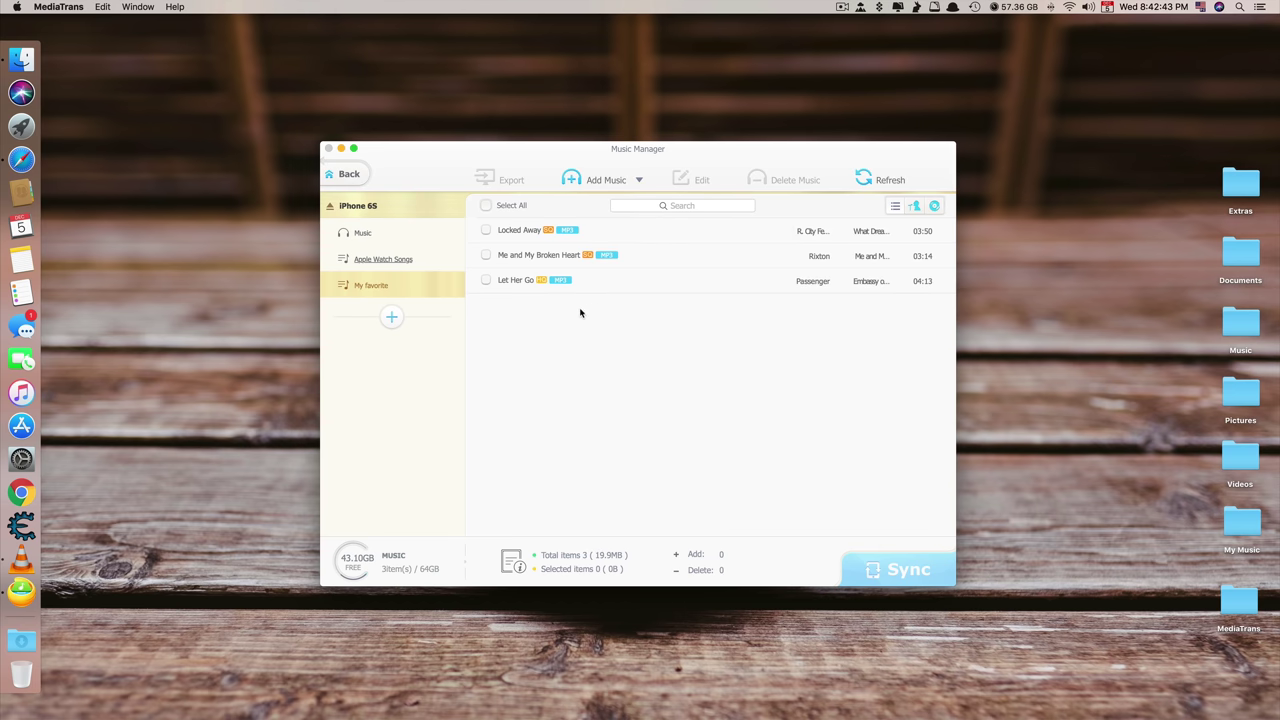
Open the video manager and turn on encrypted export for videos
click(342, 174)
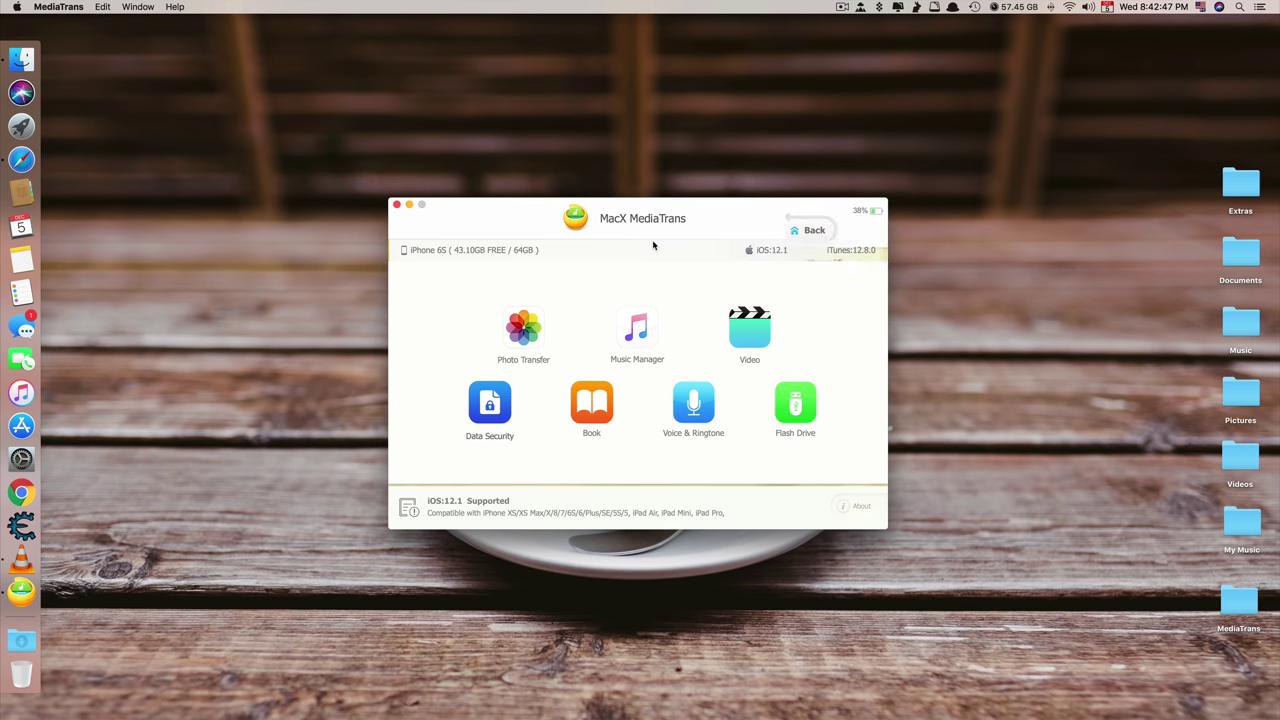
click(728, 328)
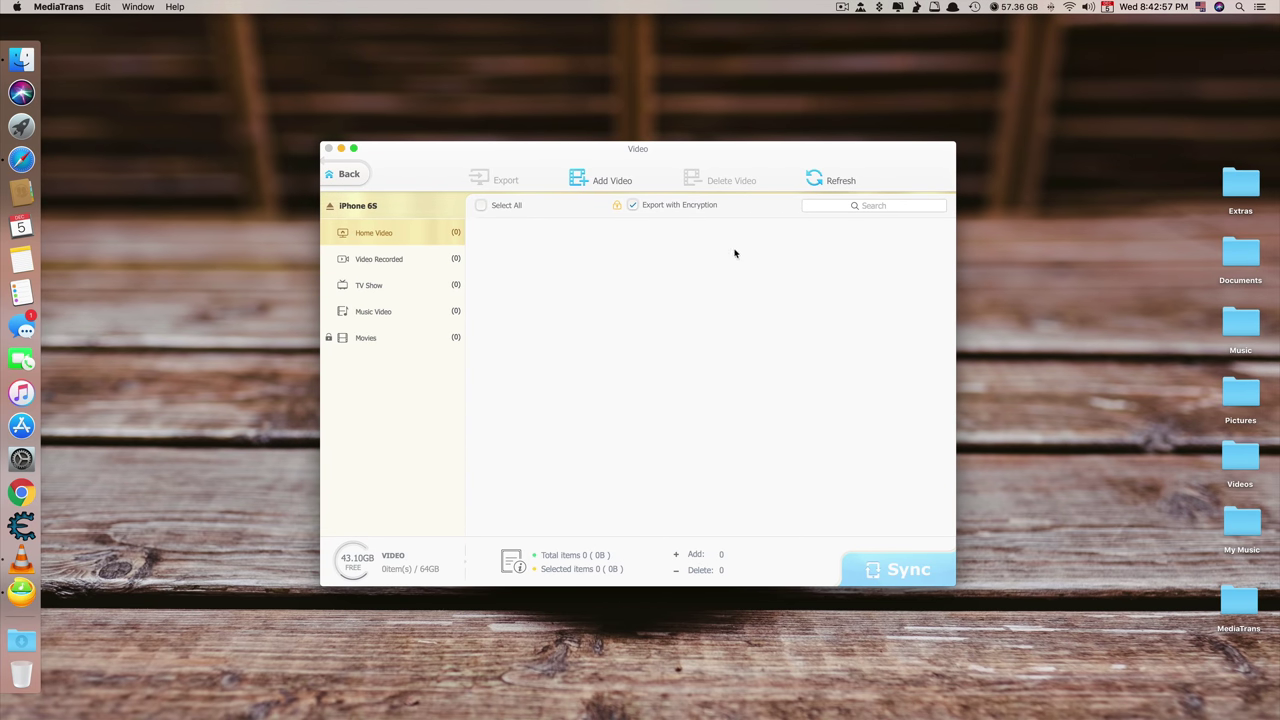
click(632, 206)
Import Intro Music 2.mov into Home Video and sync it to the iPhone
click(598, 178)
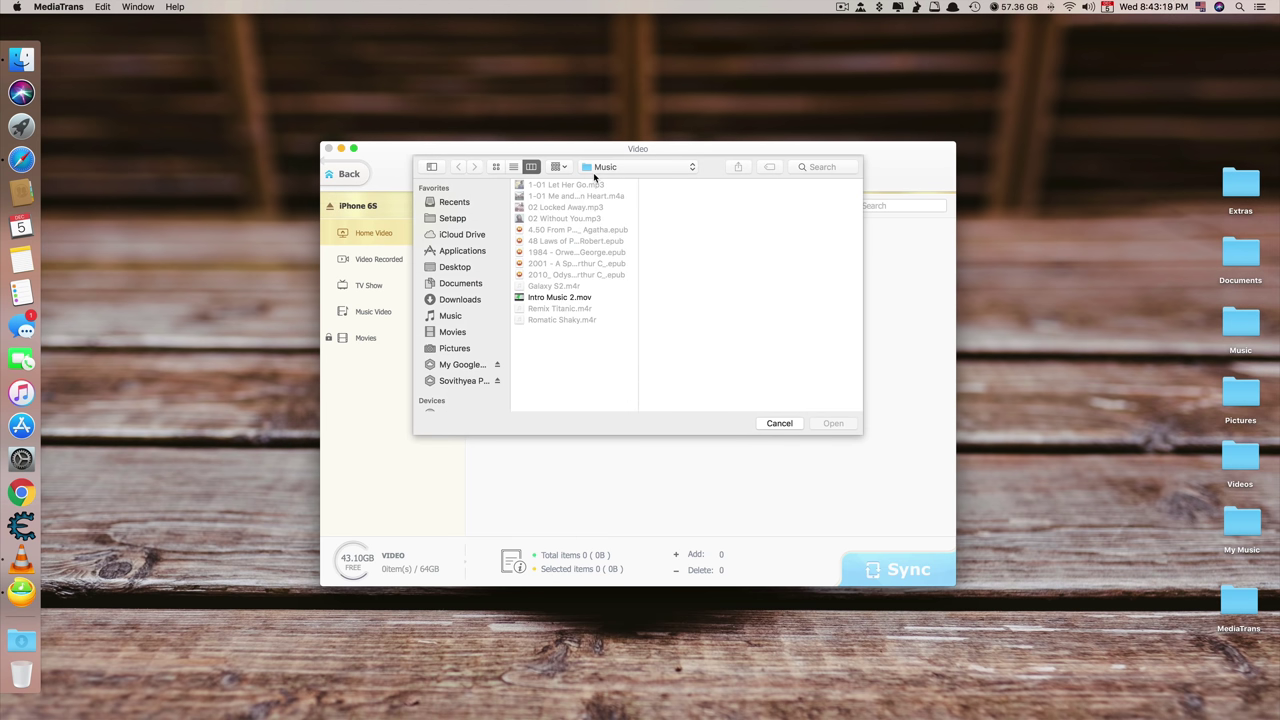
click(580, 298)
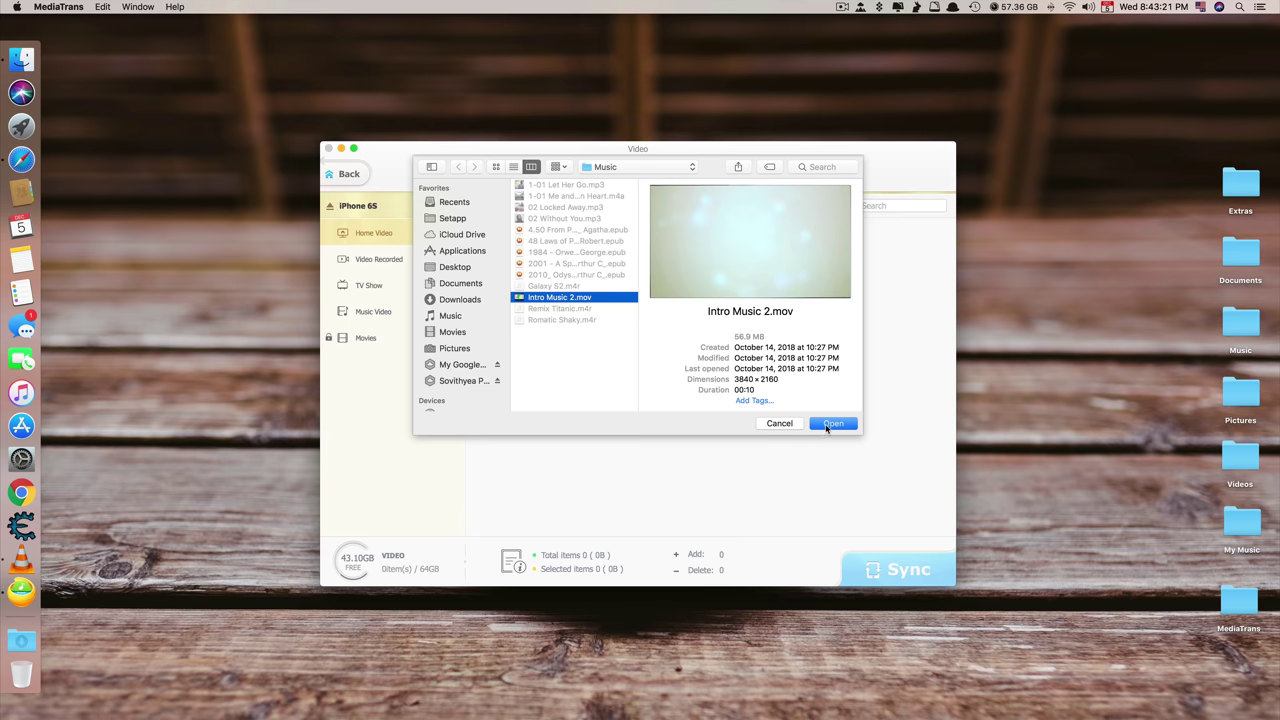
click(830, 424)
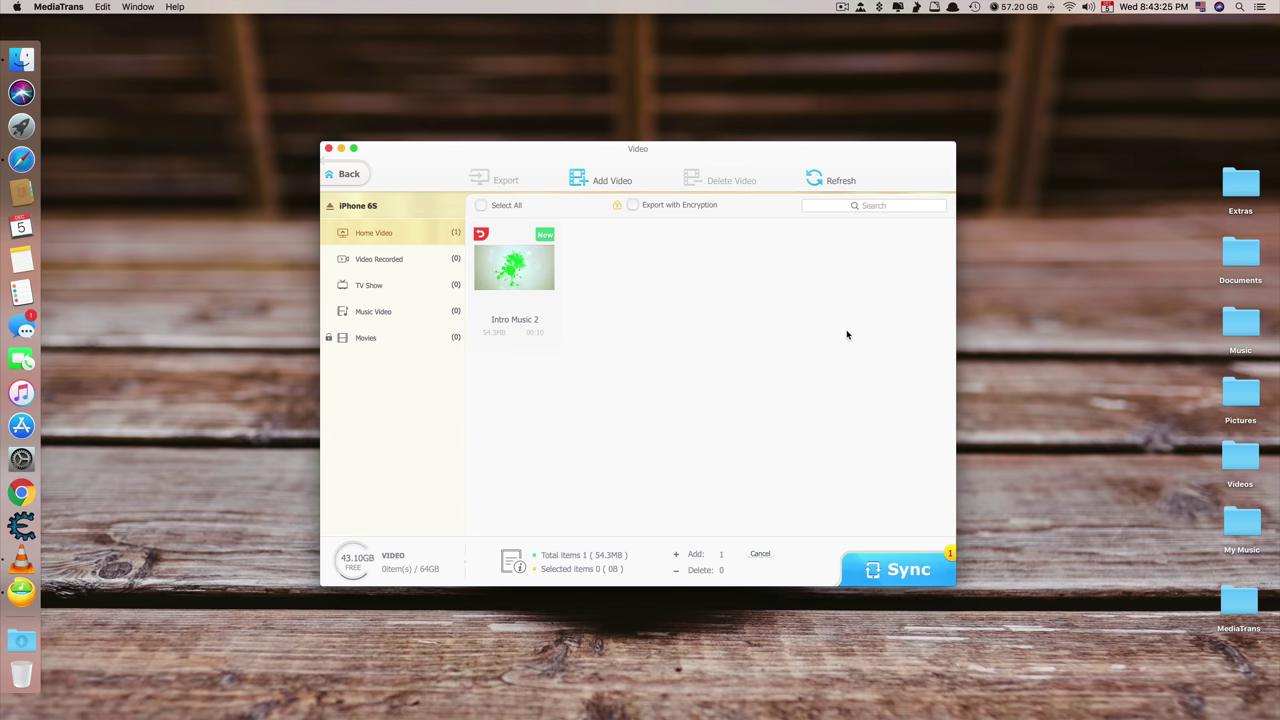
click(922, 565)
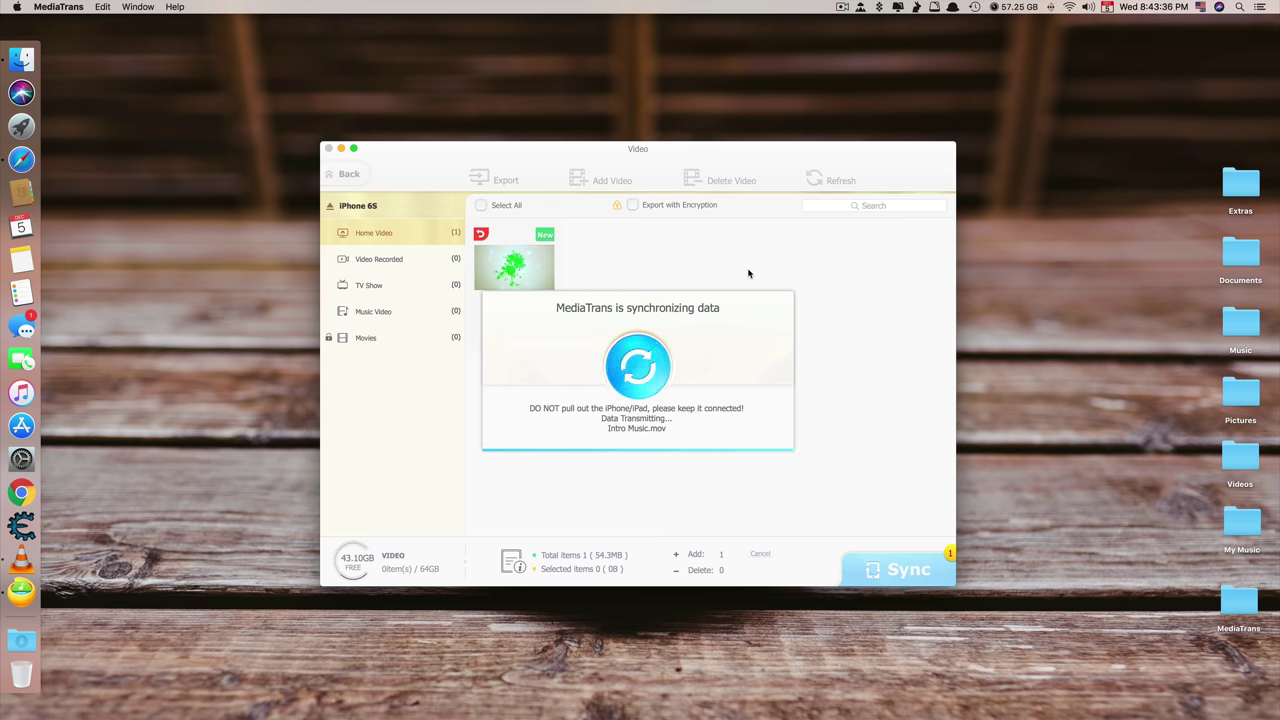
click(664, 438)
Select all Home Video items, deselect Intro Music 2, and return to the main menu
click(517, 278)
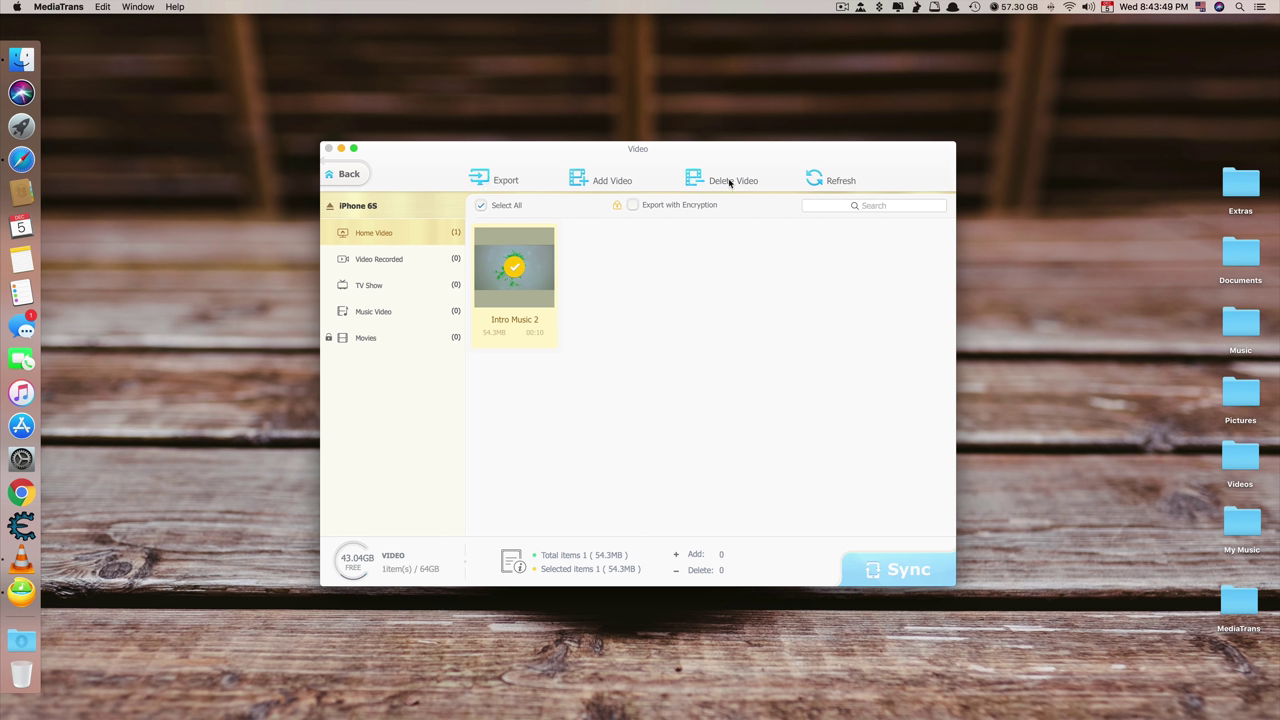
click(513, 285)
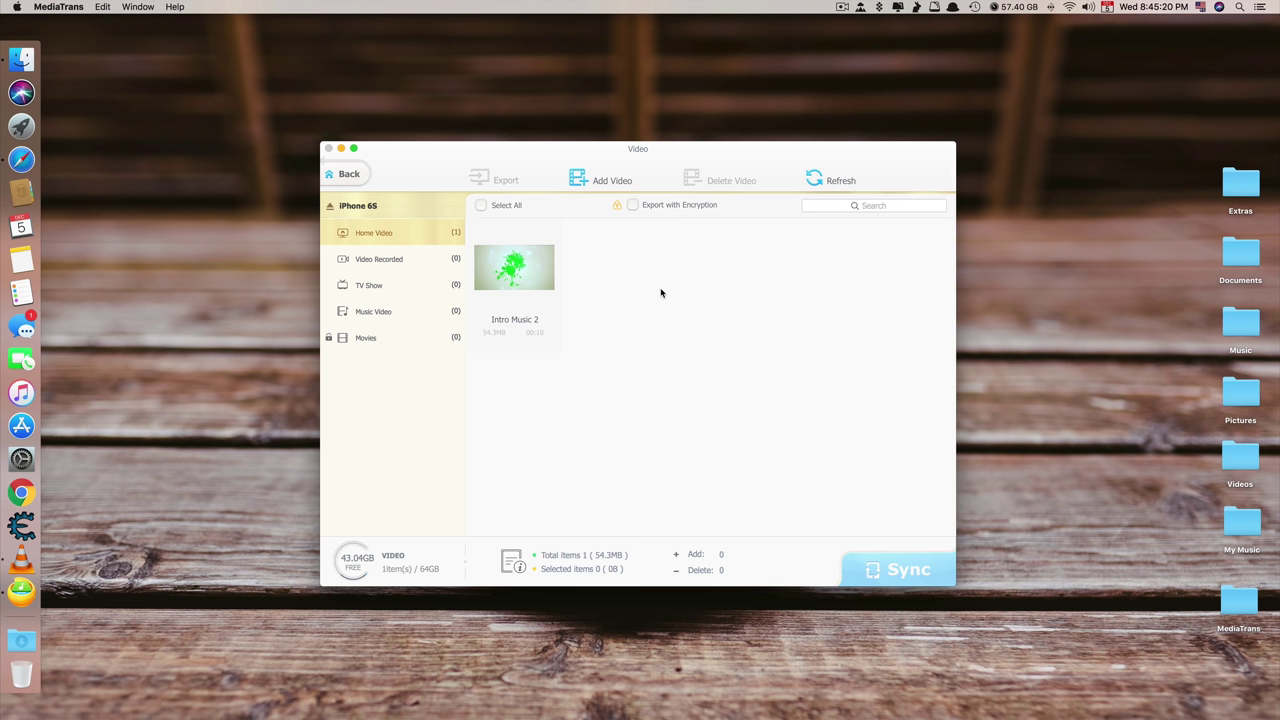
click(347, 174)
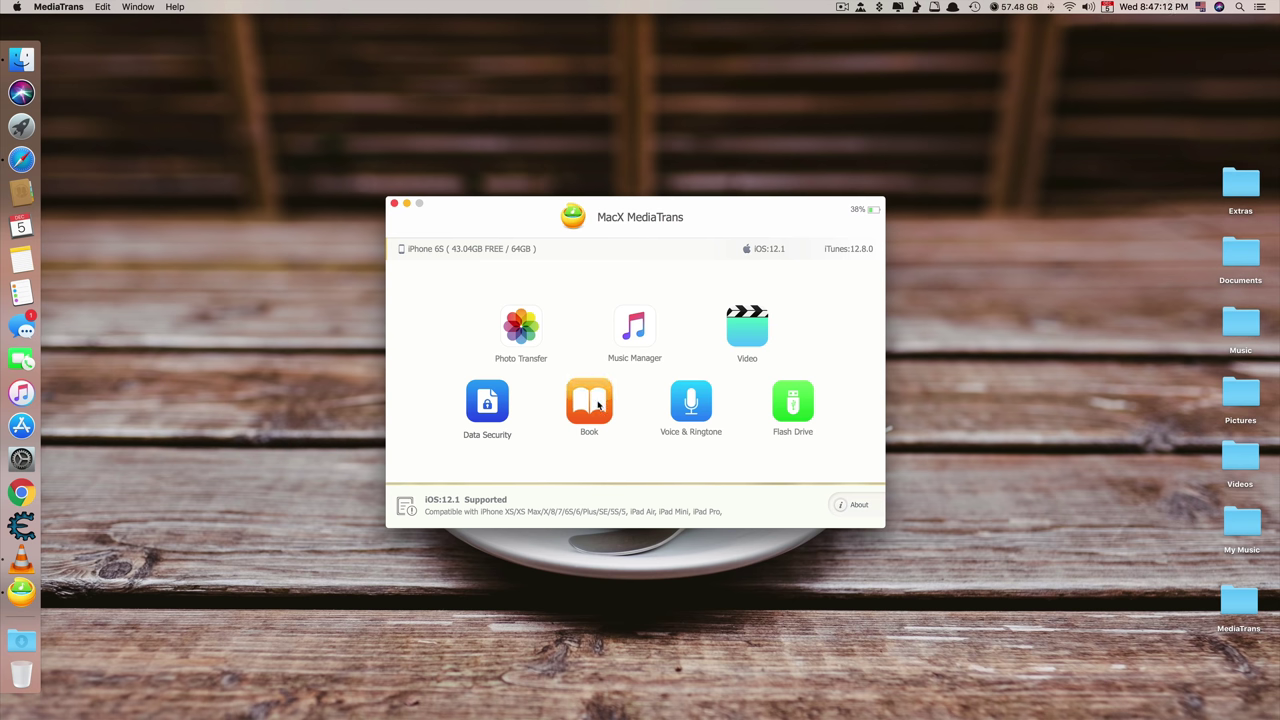
Import the five epub books into the iPhone's book library and confirm the sync
click(600, 404)
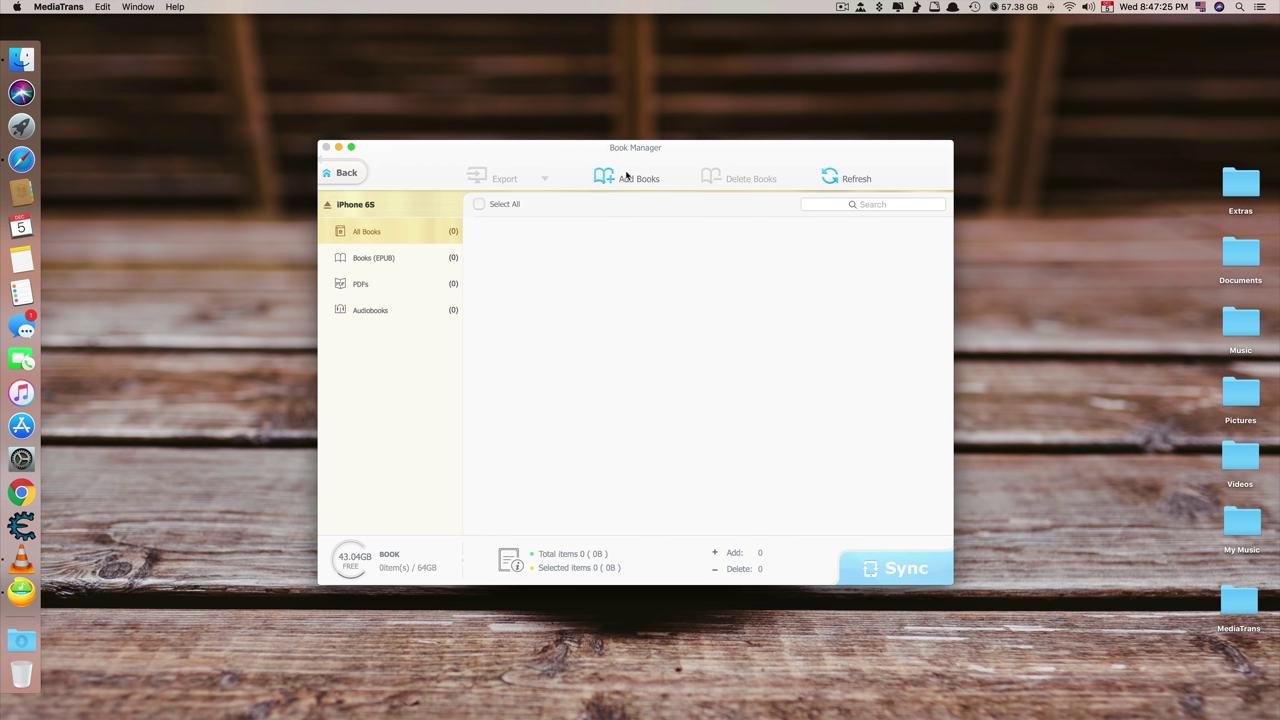
click(637, 179)
drag(572, 229, 620, 273)
click(830, 423)
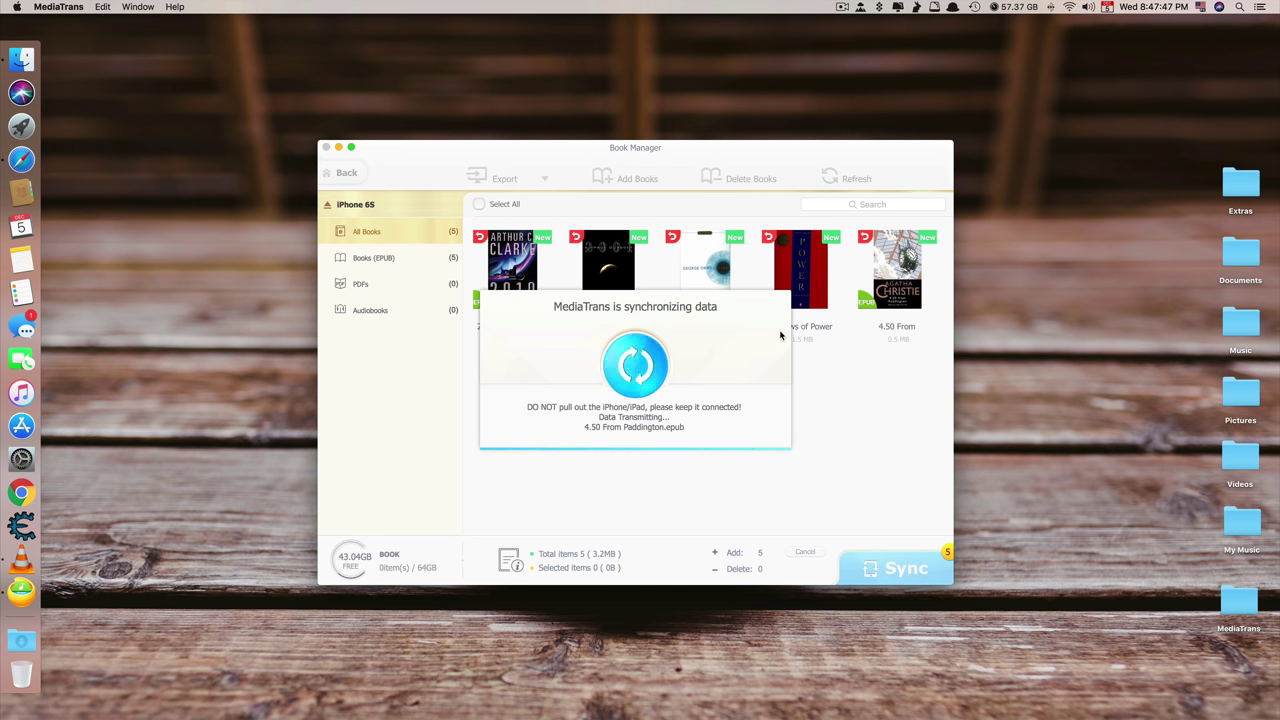
click(628, 431)
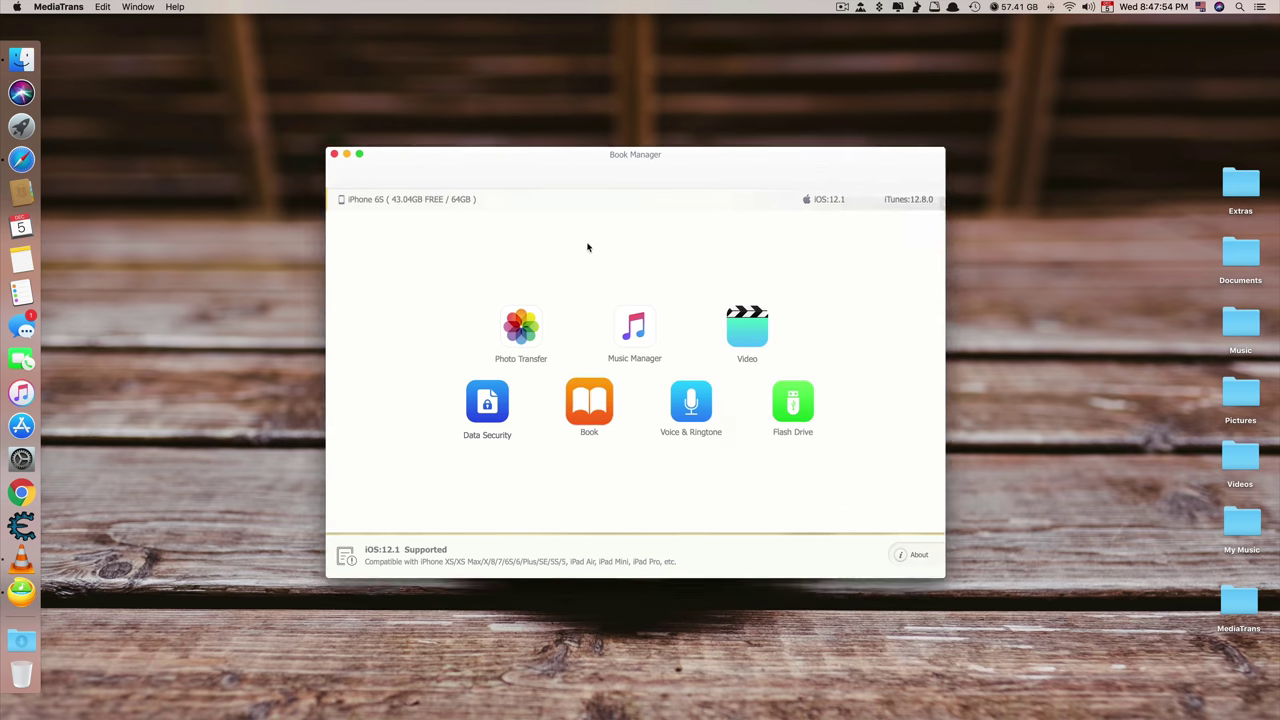
Select the 2001 book, view its export format options, then return to the main screen
click(577, 262)
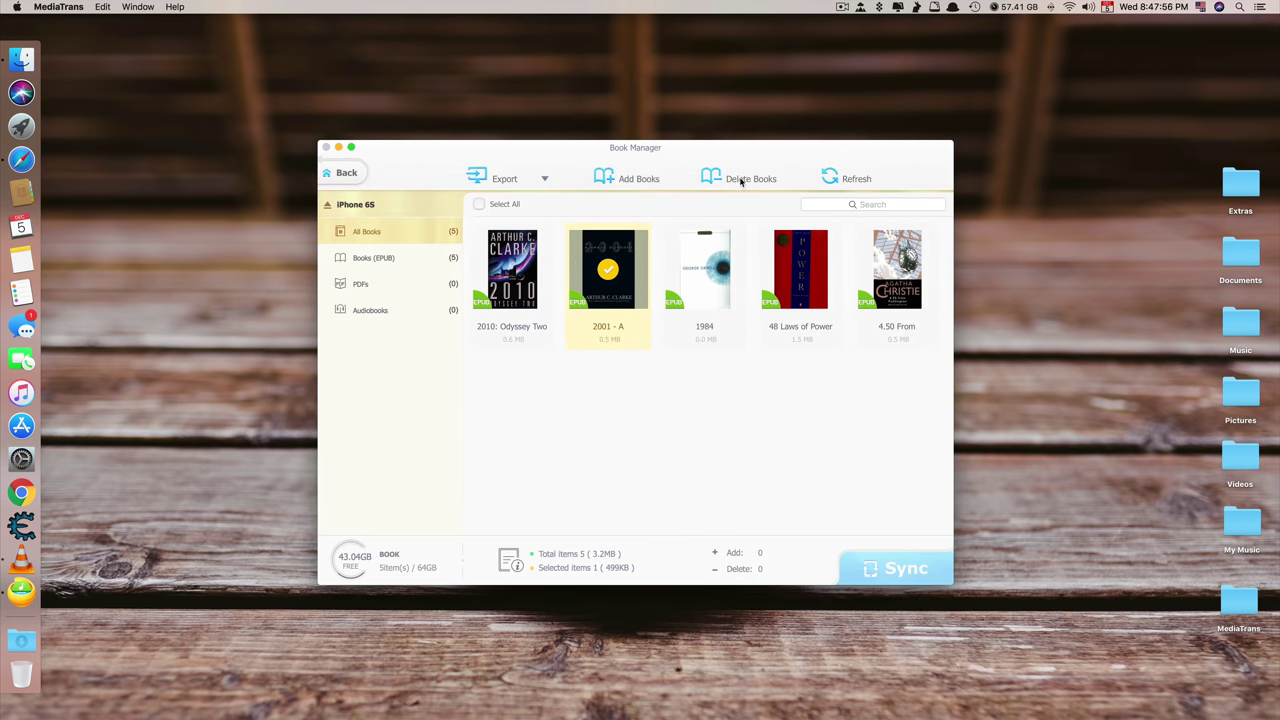
click(520, 180)
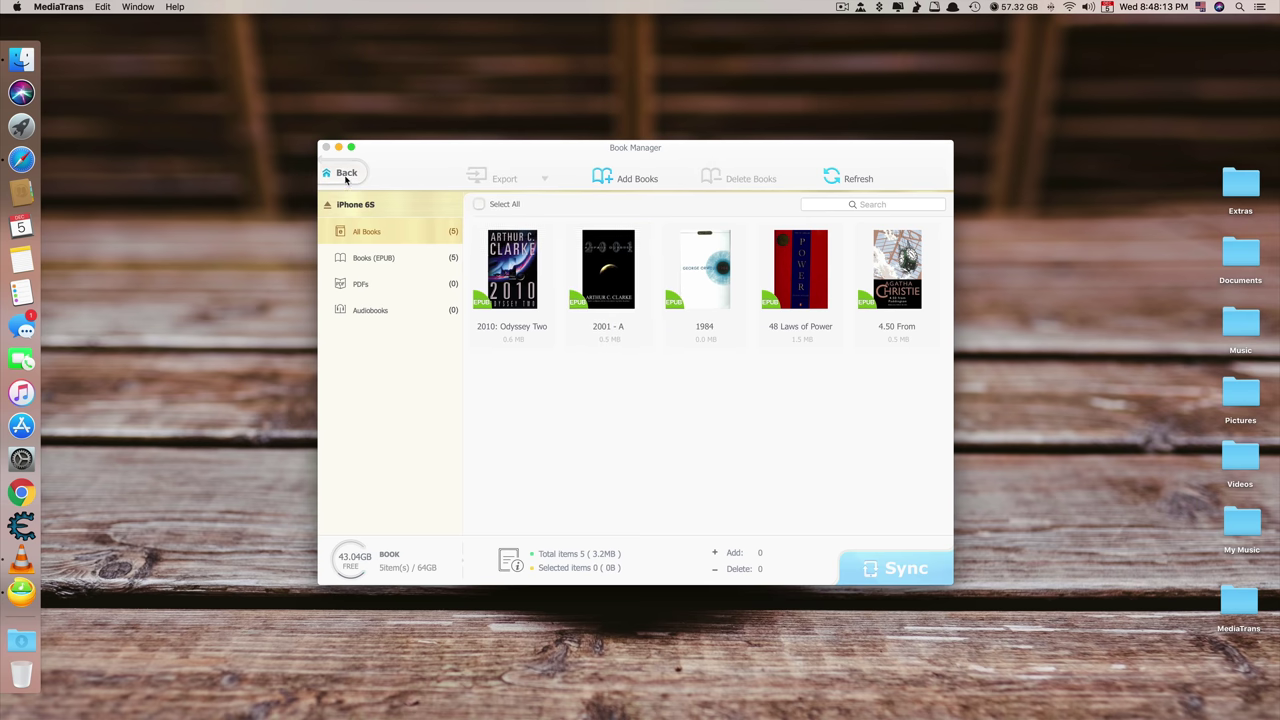
click(343, 172)
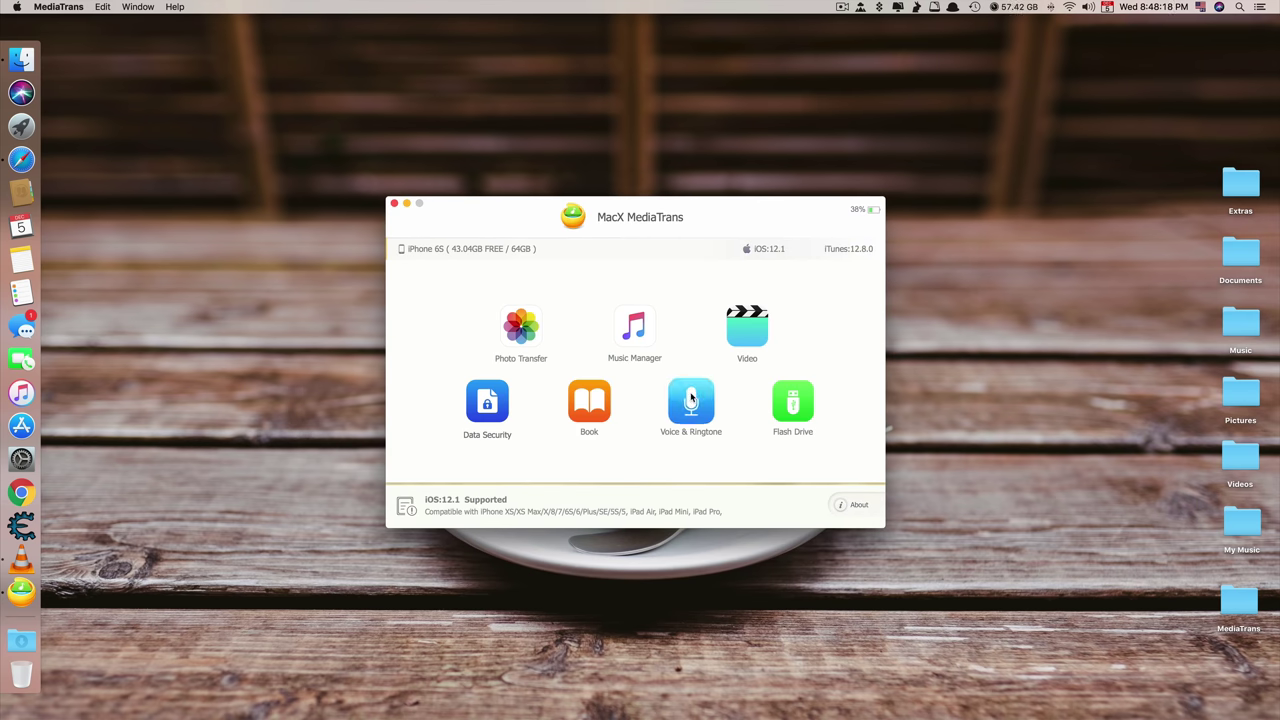
Browse the iPhone's voice memos, podcasts and its nine existing ringtones
click(690, 398)
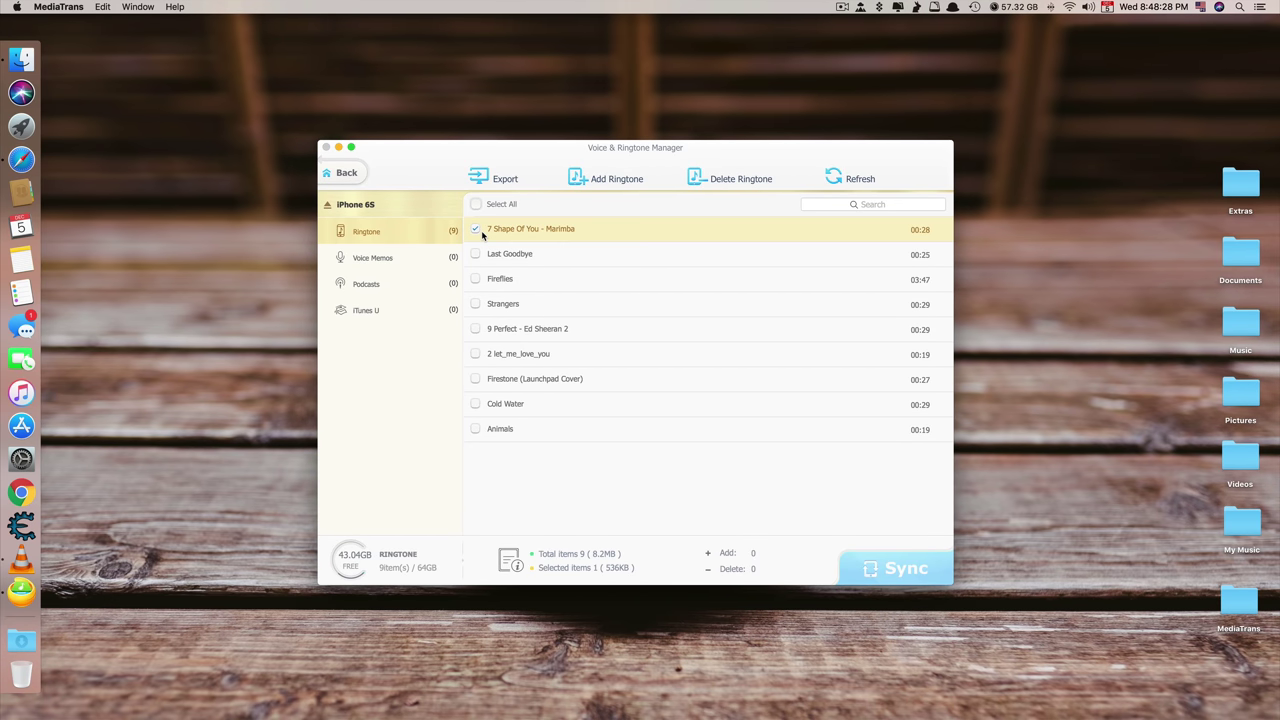
click(447, 257)
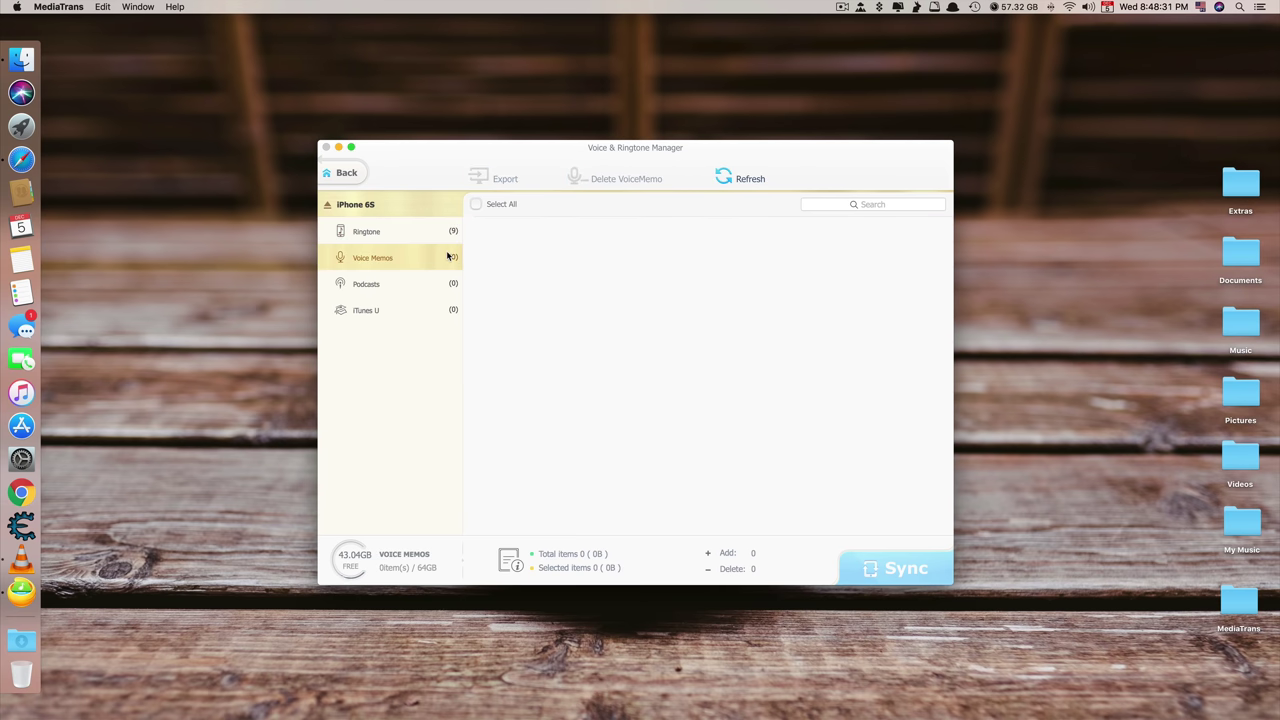
click(371, 233)
click(448, 285)
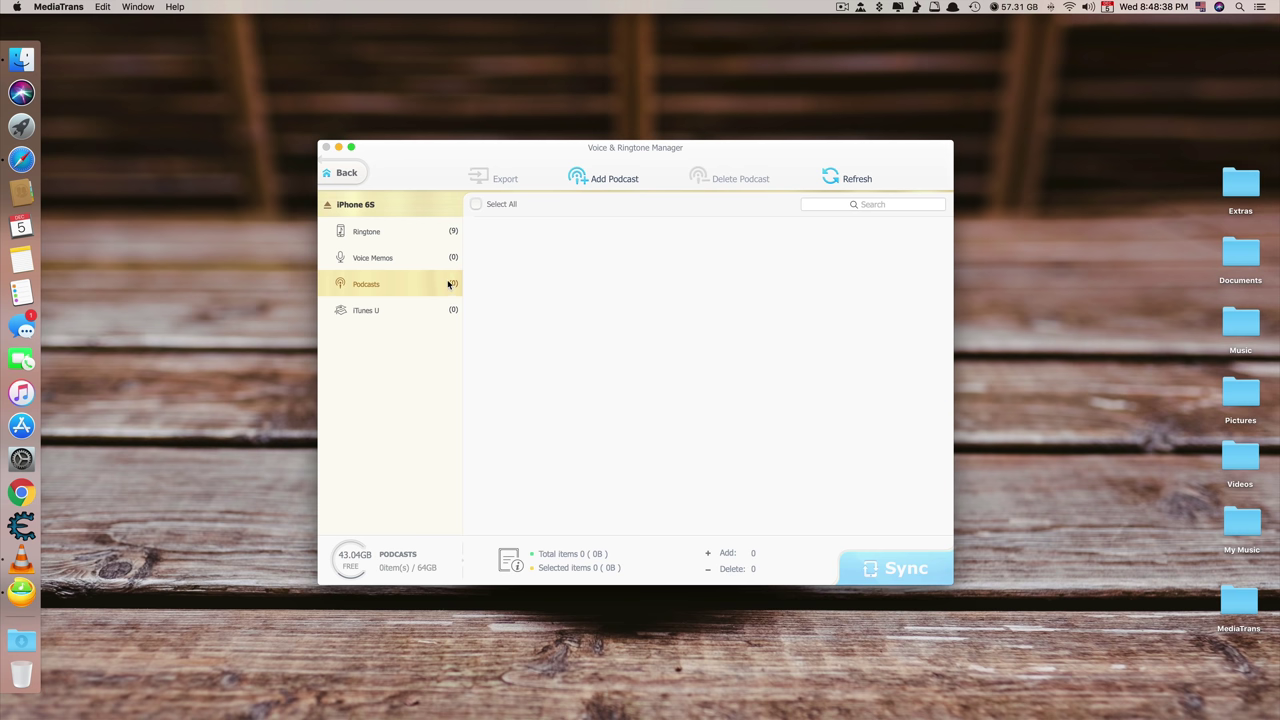
click(421, 233)
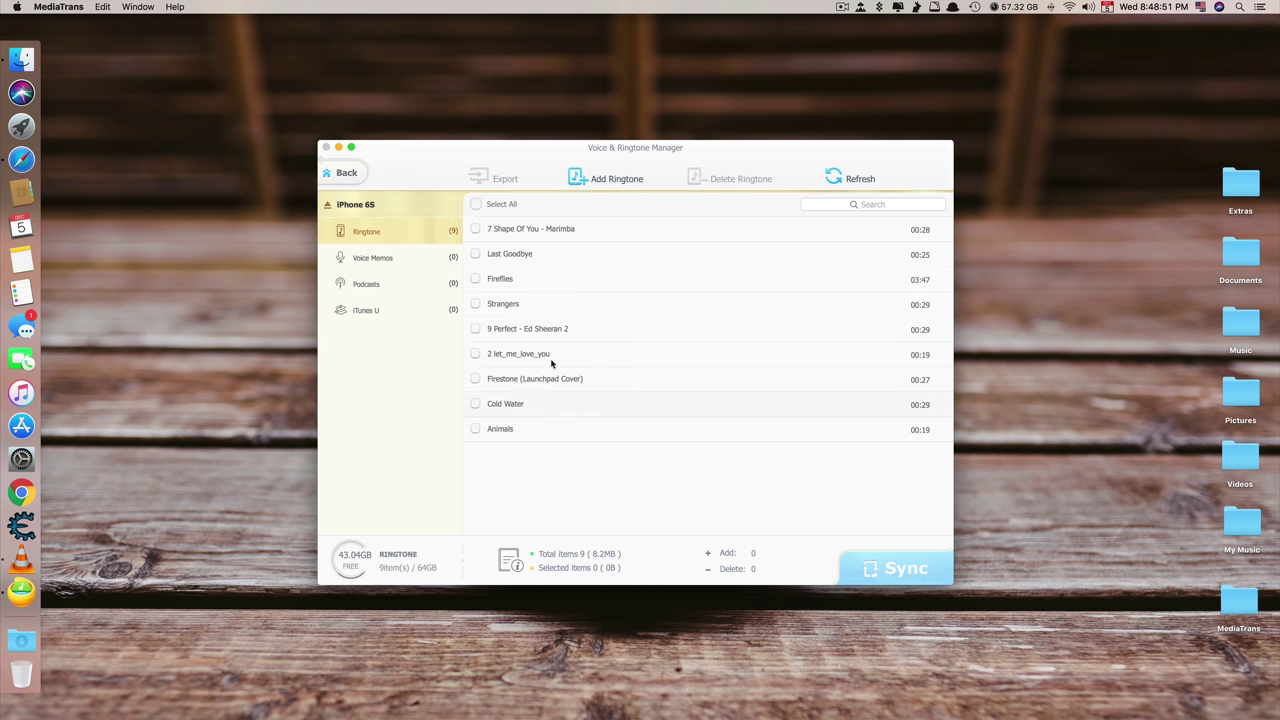
Add the Remix Titanic and Romatic Shaky ringtones, sync them, and return home
click(580, 176)
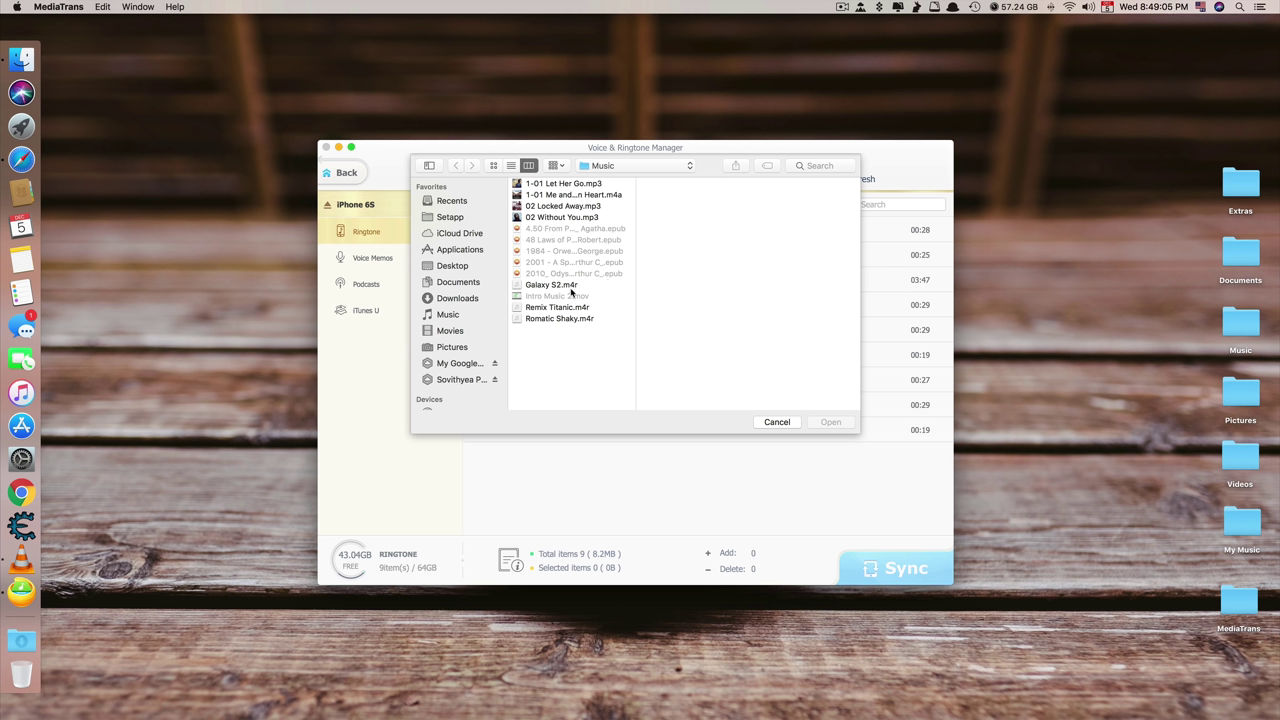
drag(571, 291, 594, 320)
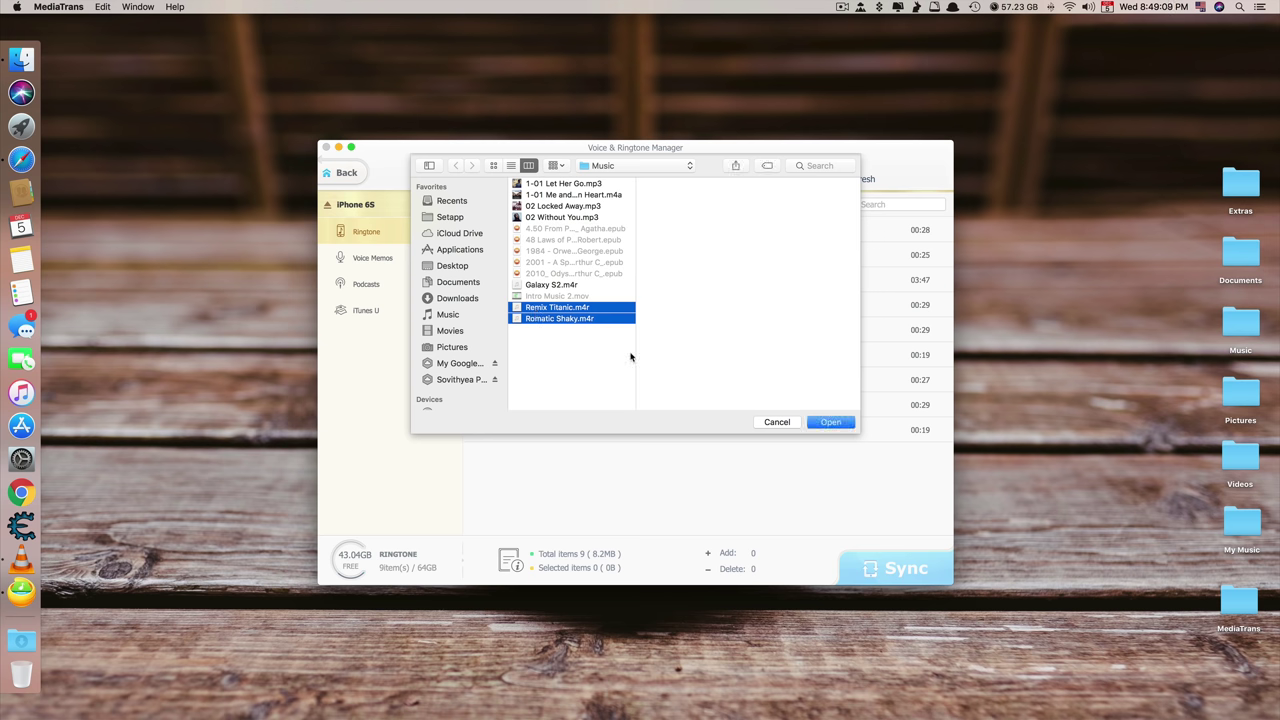
click(829, 422)
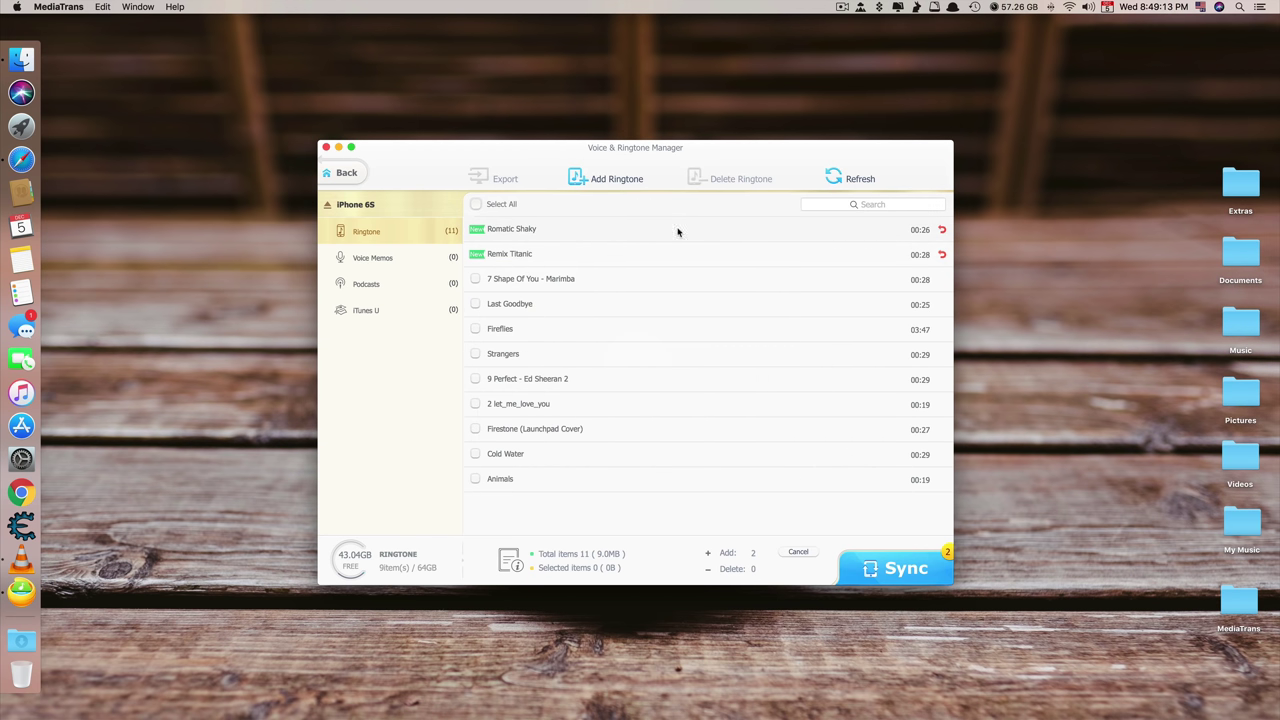
click(889, 567)
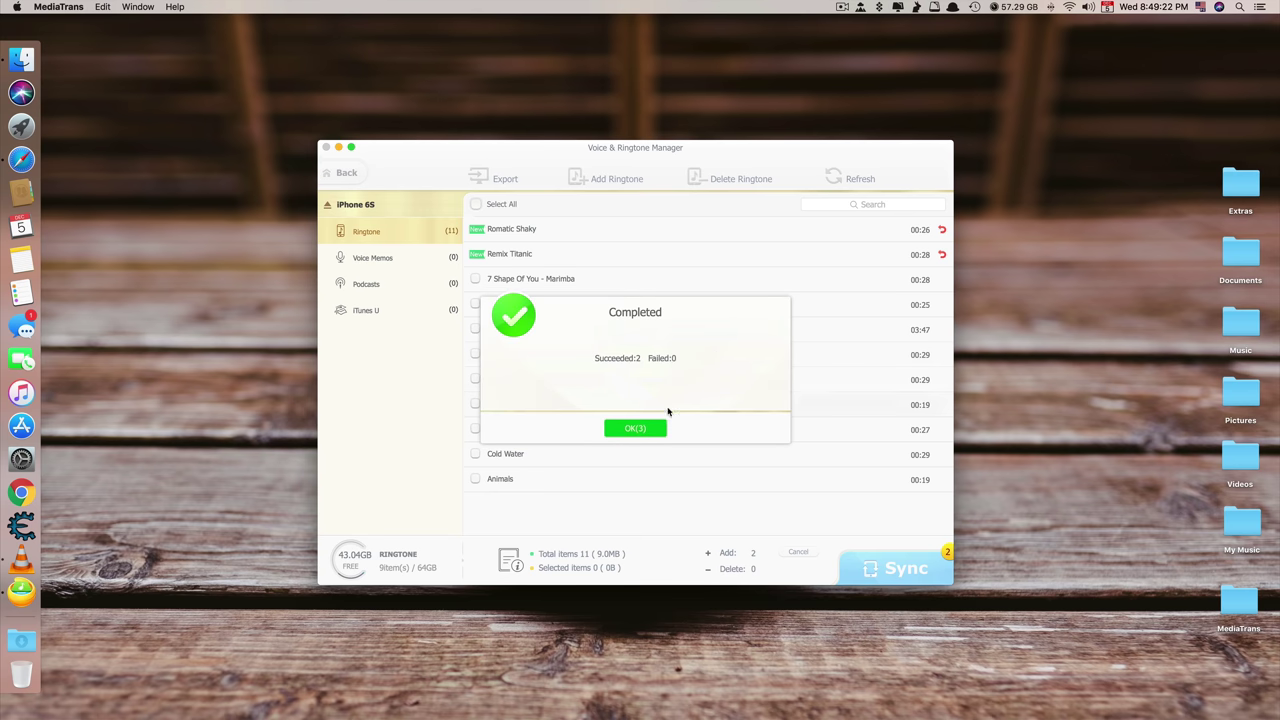
click(645, 425)
click(344, 178)
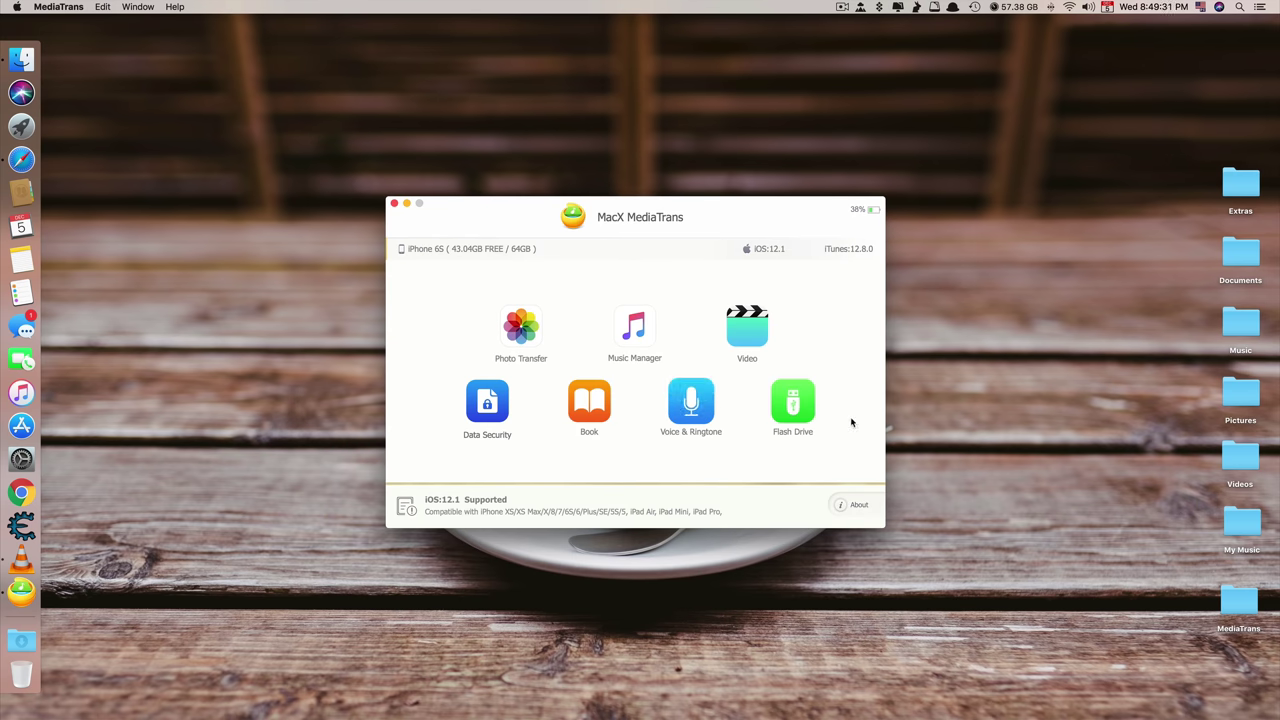
Create a new folder named Tested in the flash drive storage
click(796, 409)
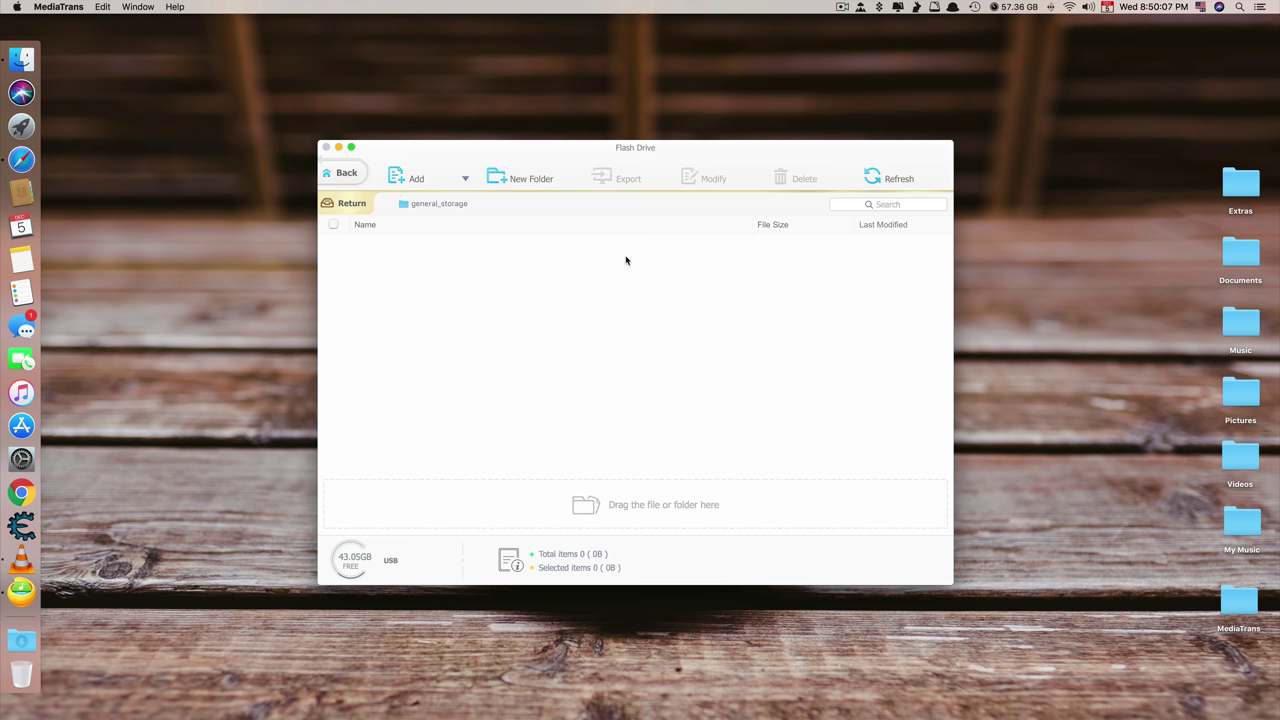
click(518, 182)
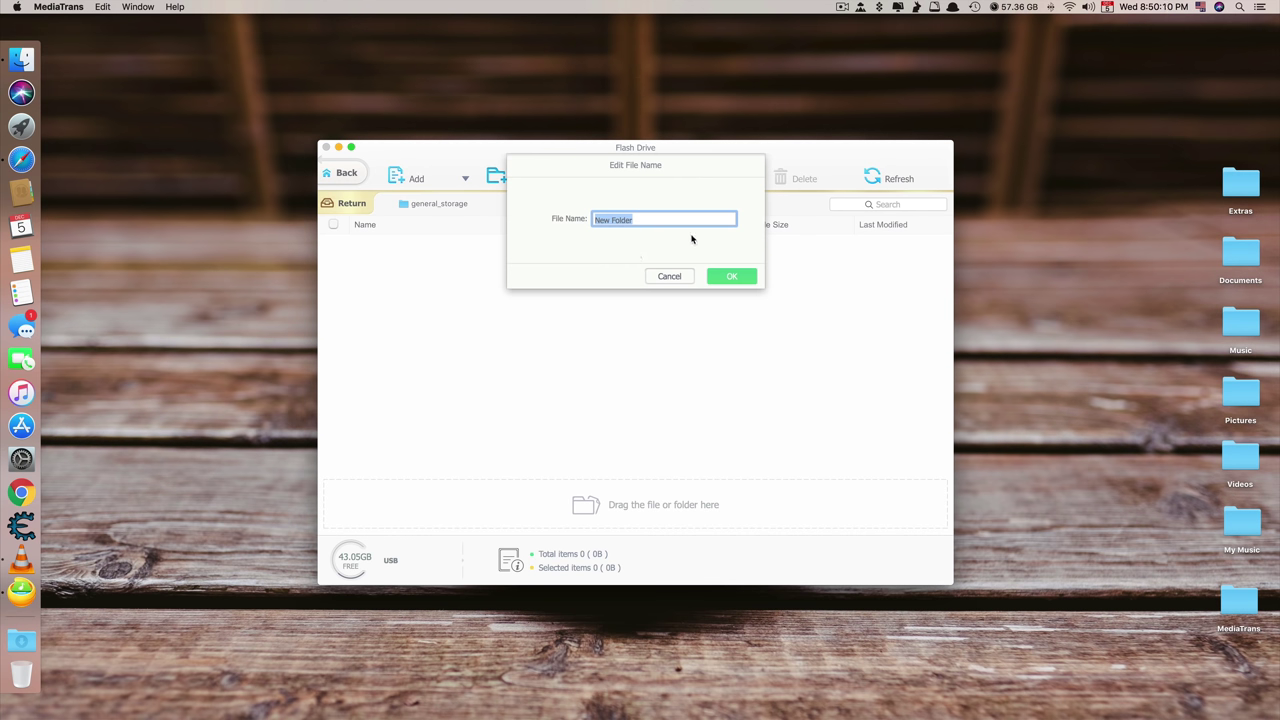
text(Tested)
click(732, 276)
Add all 13 files from the Music folder into the Tested folder
double_click(453, 255)
click(418, 184)
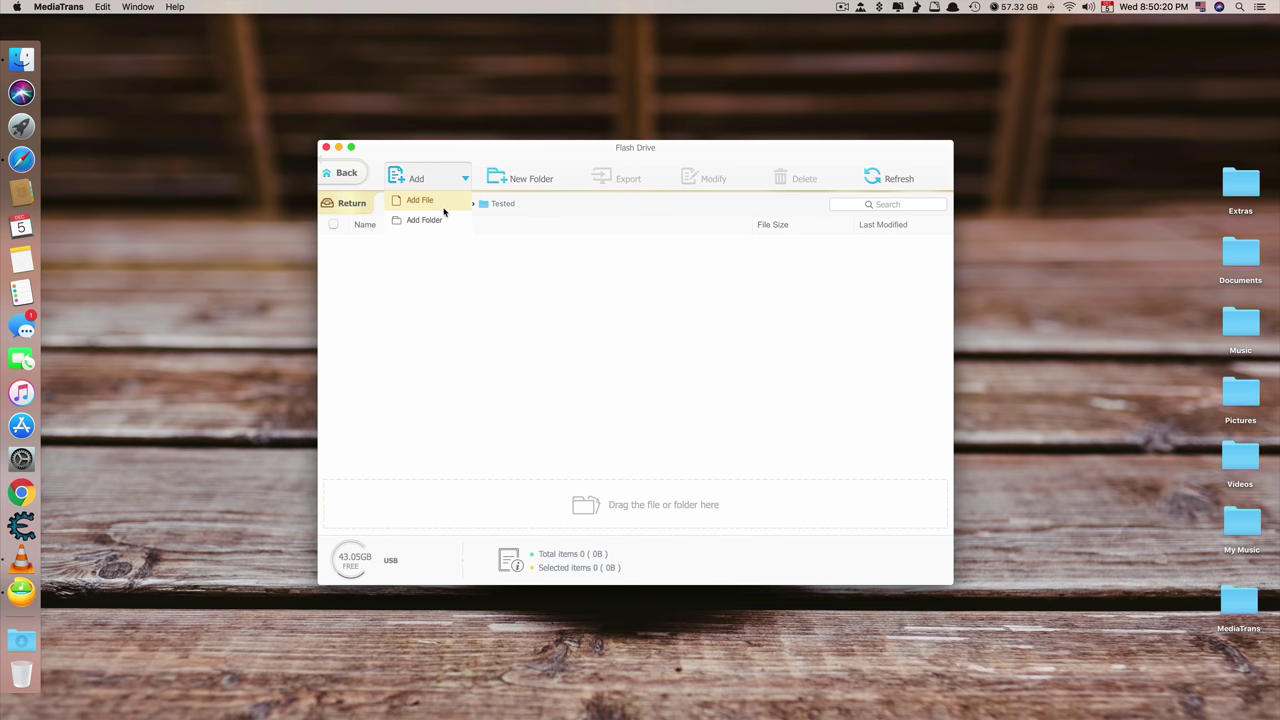
click(447, 209)
drag(556, 318, 535, 97)
key(Return)
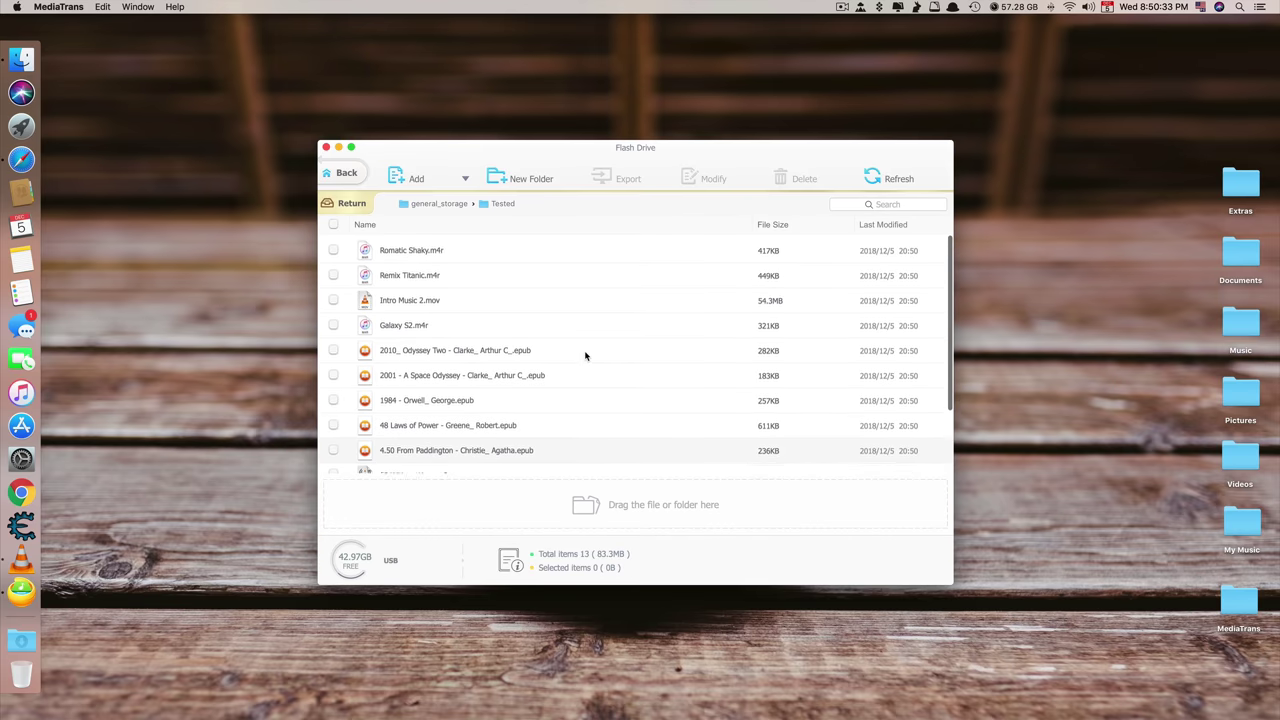
Move between general_storage and the Tested folder to show its files
scroll(586, 354, down, 3)
scroll(572, 352, up, 3)
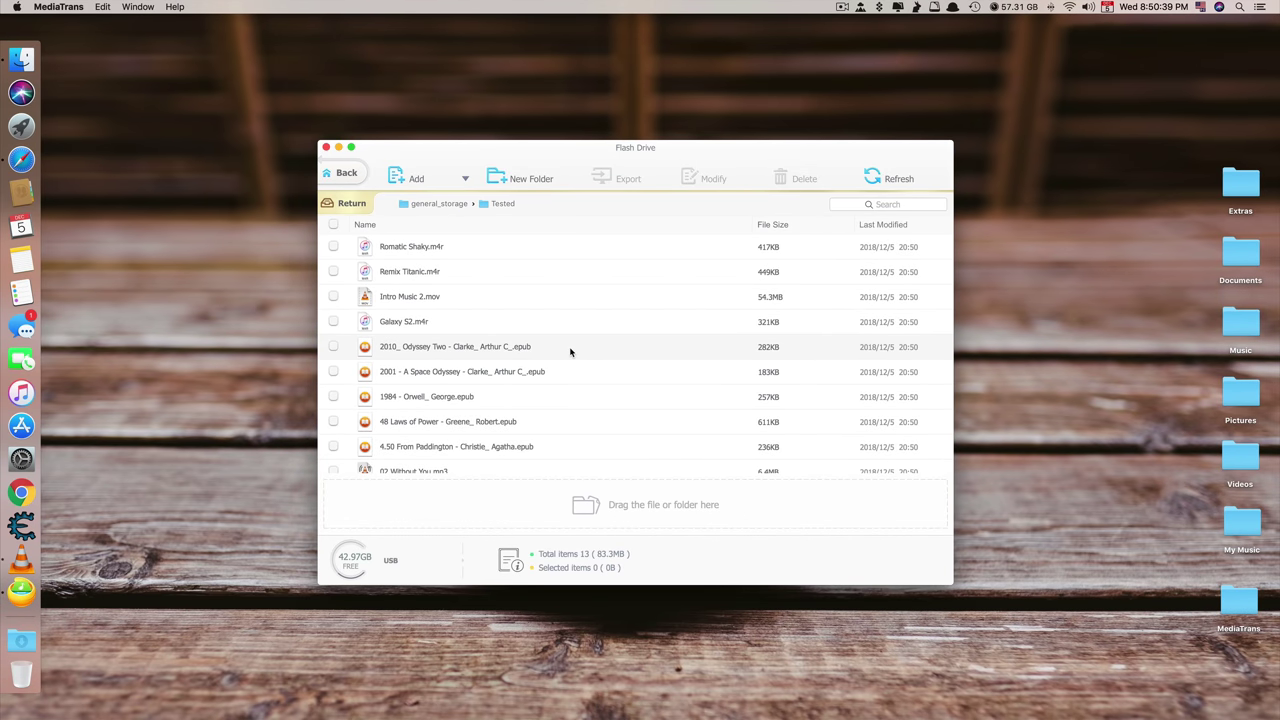
click(351, 203)
double_click(405, 246)
scroll(508, 431, down, 3)
click(331, 204)
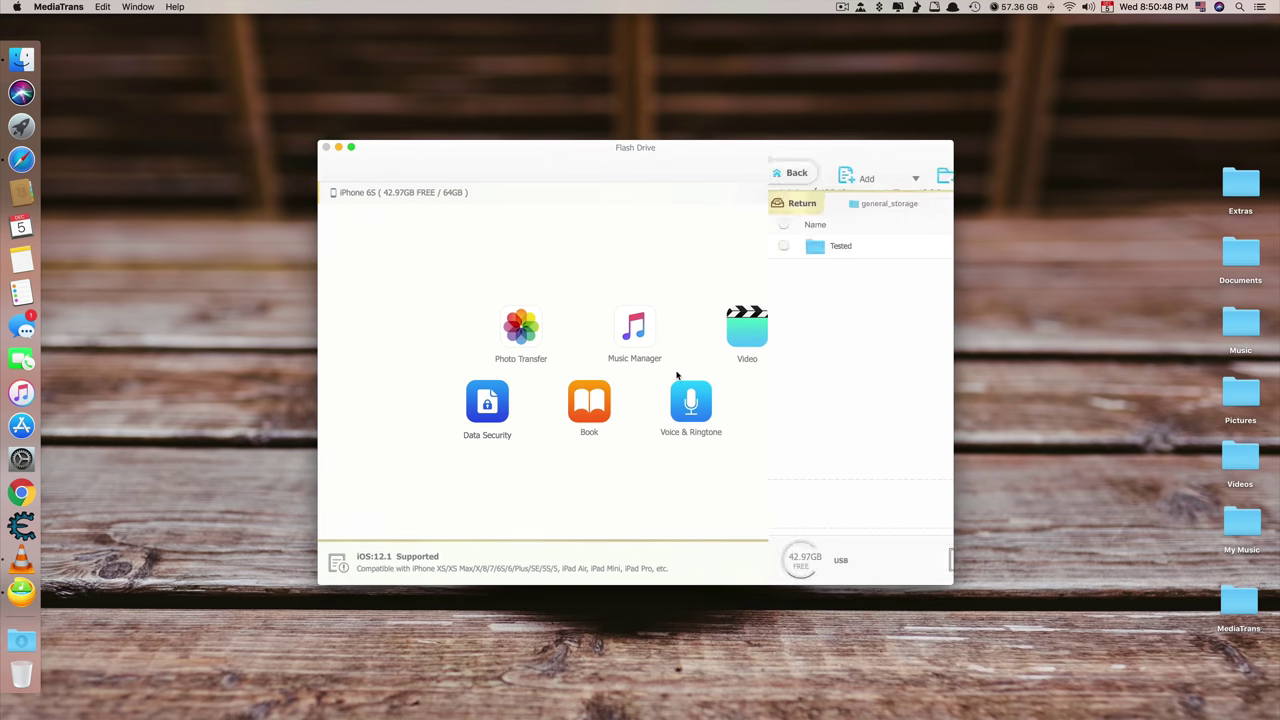
double_click(450, 246)
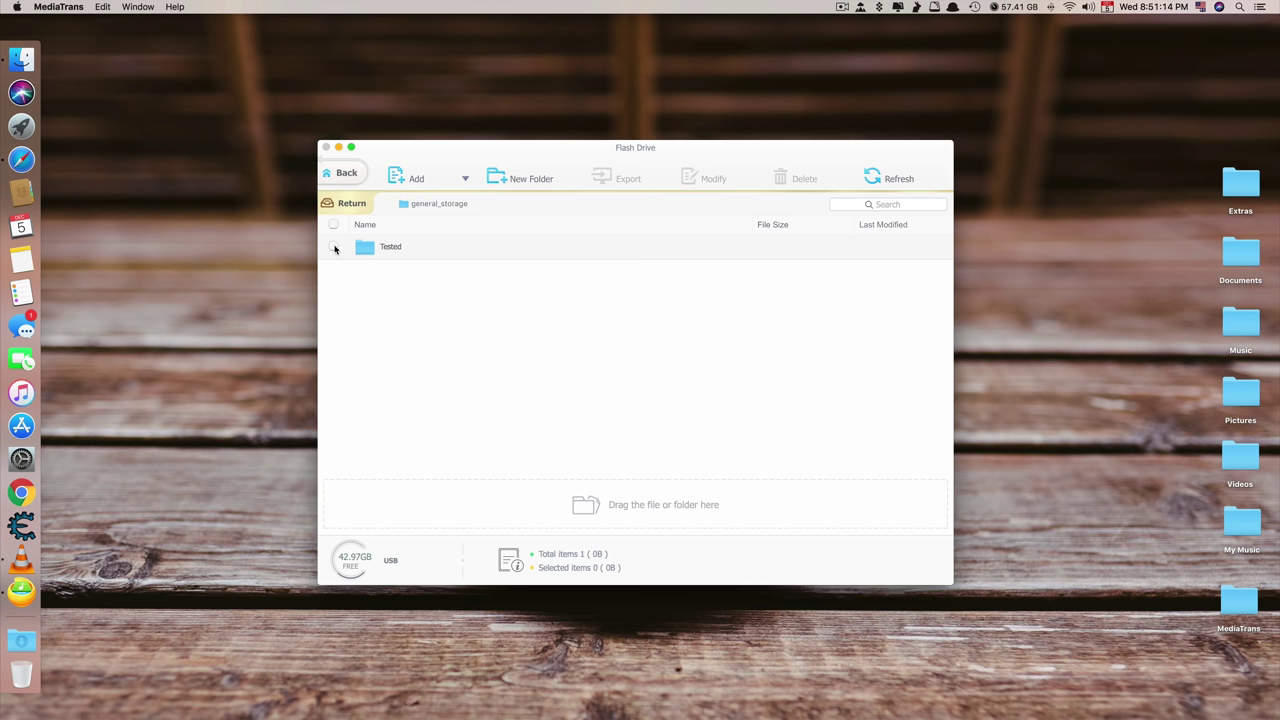
Return MediaTrans to its main screen and open the MacX MediaTrans page via Safari's Product menu
click(338, 173)
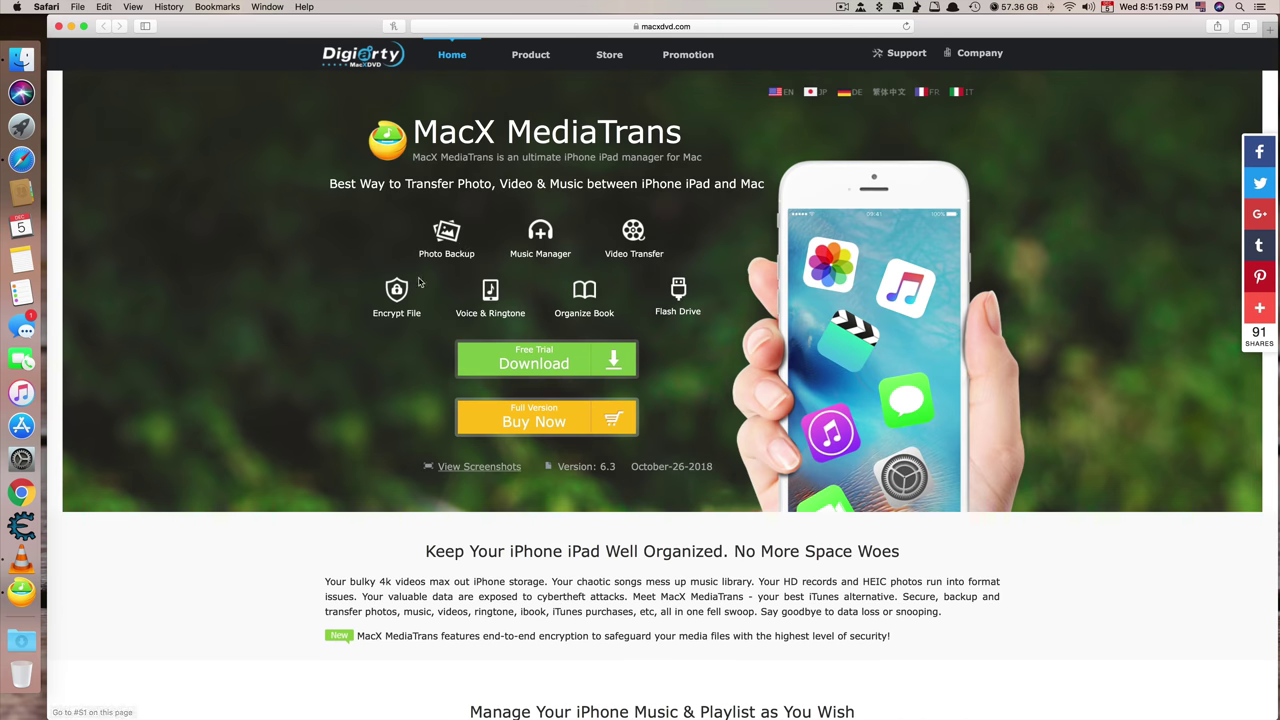
mouse_move(530, 54)
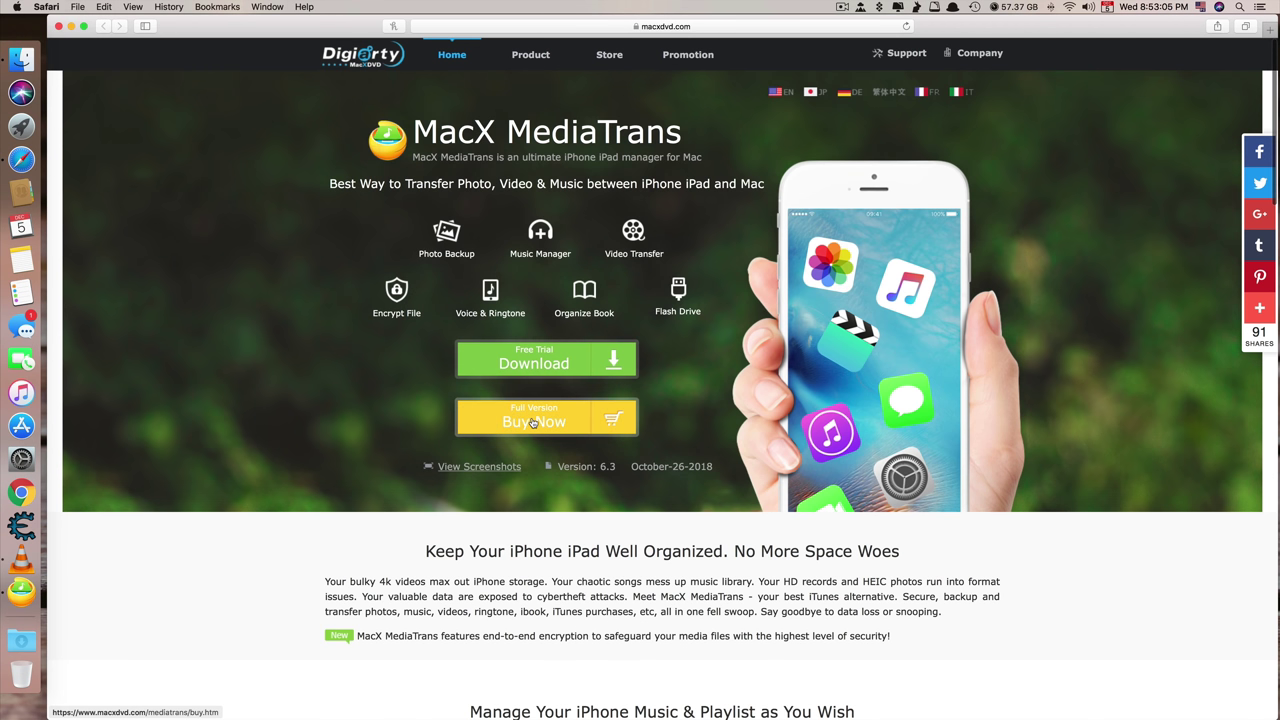
click(527, 410)
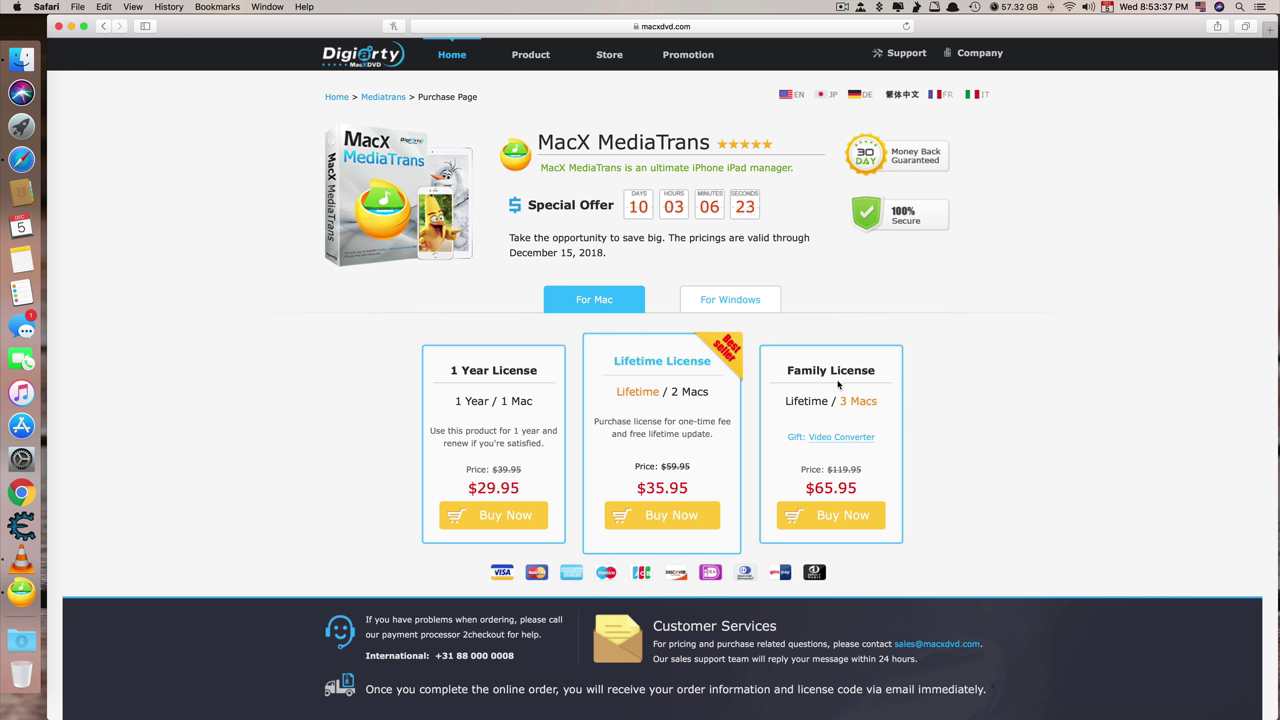
Show the Windows licence prices and briefly highlight the struck-through old price
click(738, 299)
drag(492, 469, 519, 468)
click(527, 472)
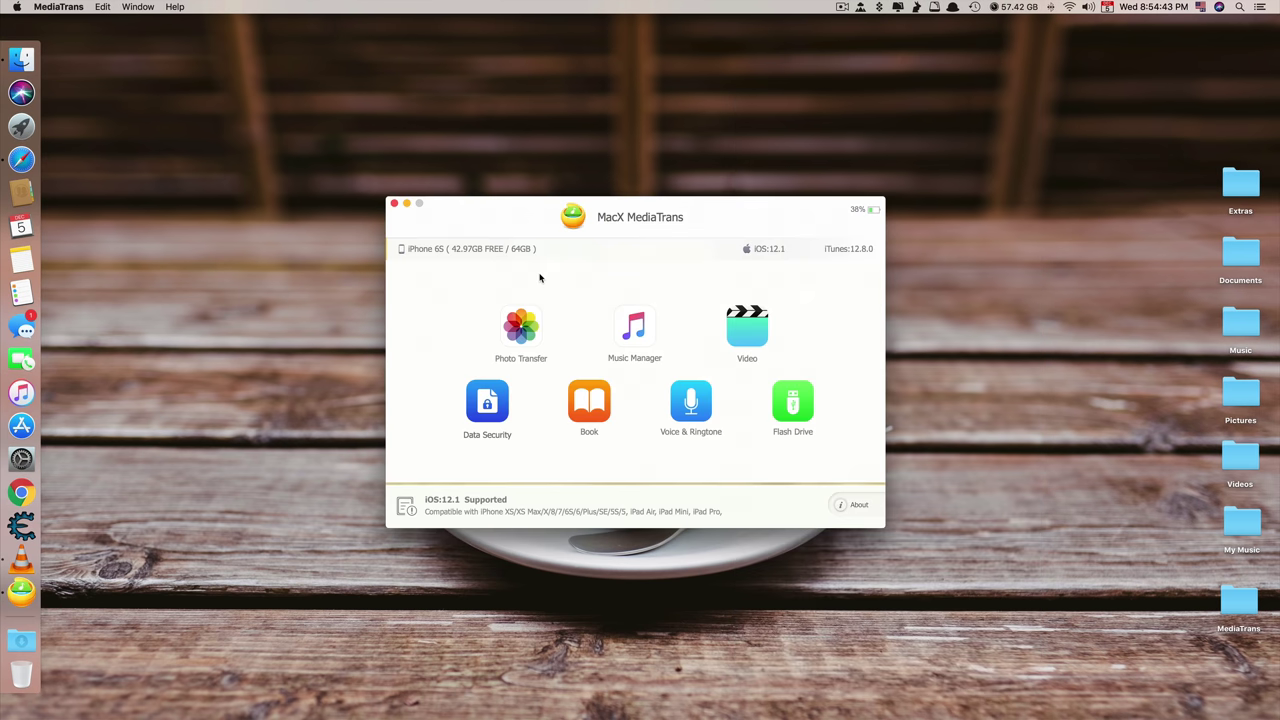
Close MacX MediaTrans, leaving the macOS desktop with Finder in front
click(394, 203)
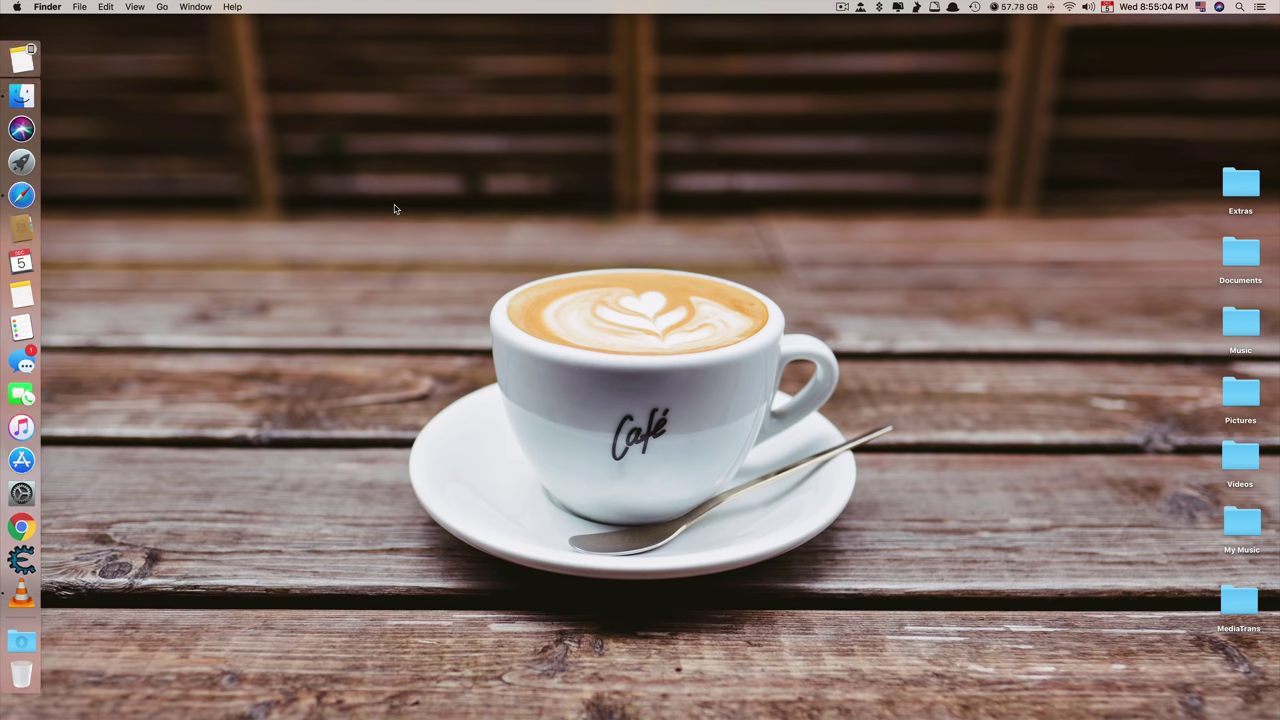